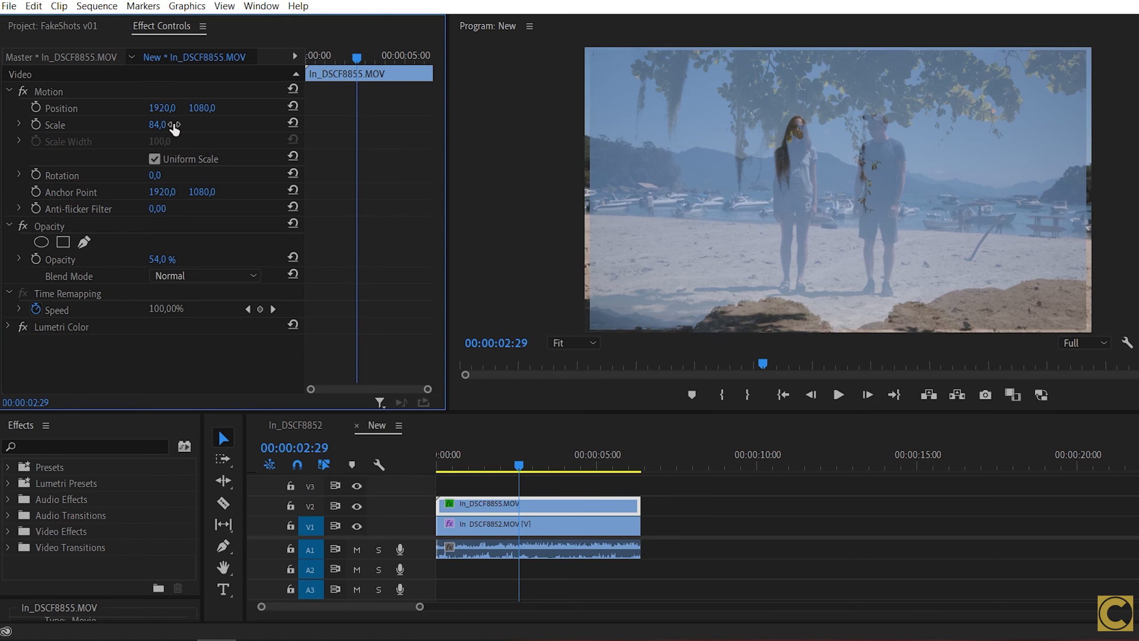
# Step: Set the overlay clip's vertical position to 844, and put a duplicate of it on track V3 with that track hidden
pyautogui.moveTo(202, 110); pyautogui.dragTo(96, 110)
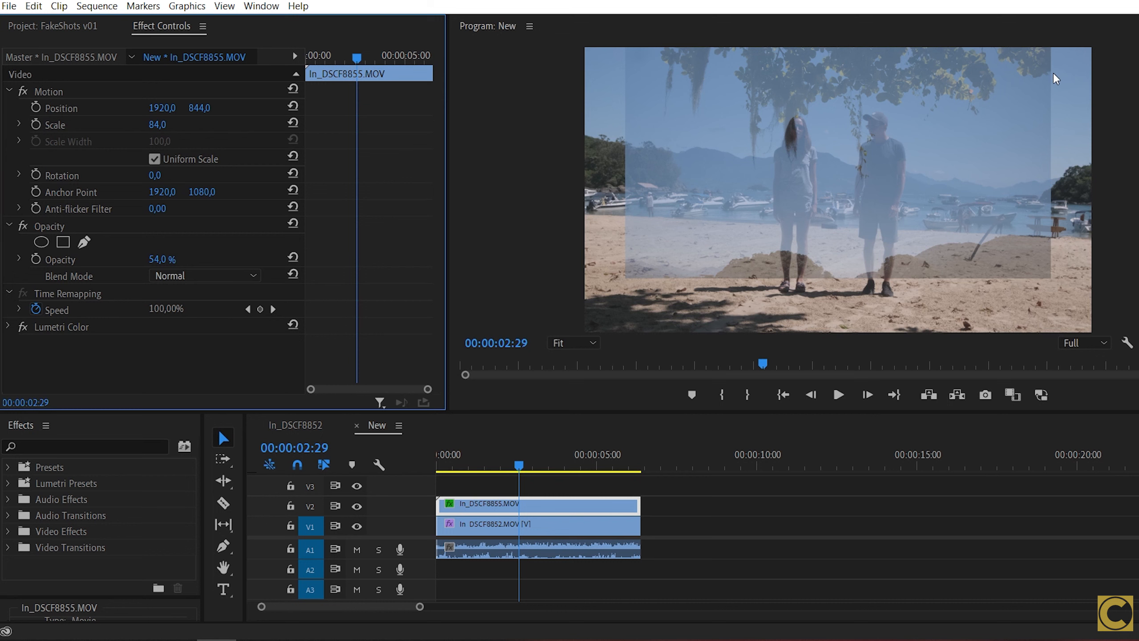
pyautogui.moveTo(543, 503); pyautogui.dragTo(543, 483)
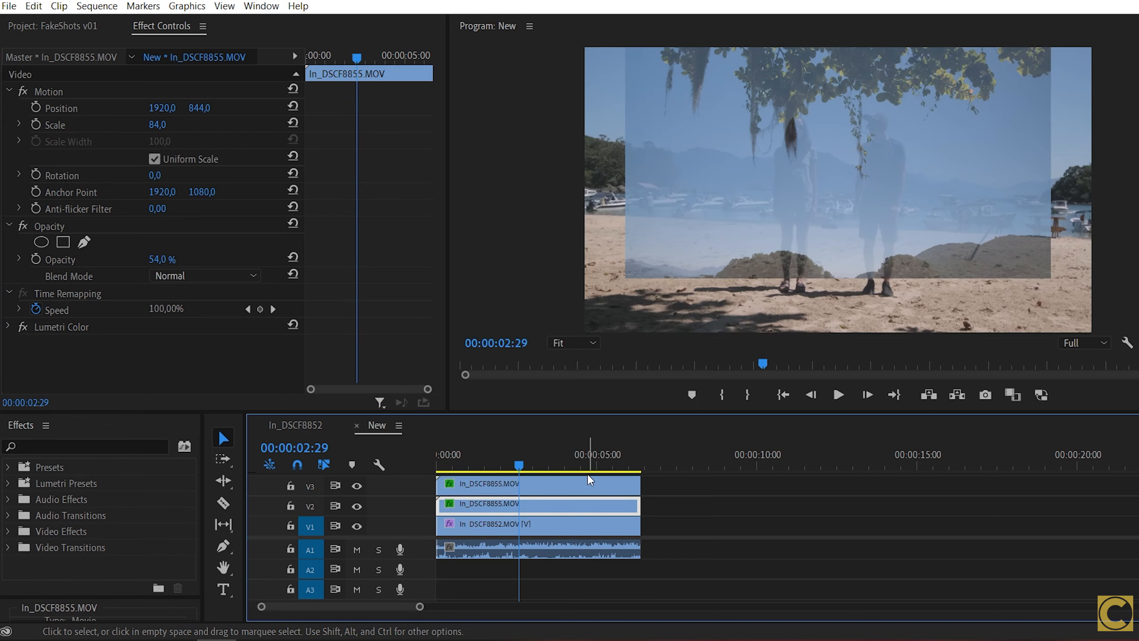
pyautogui.click(357, 485)
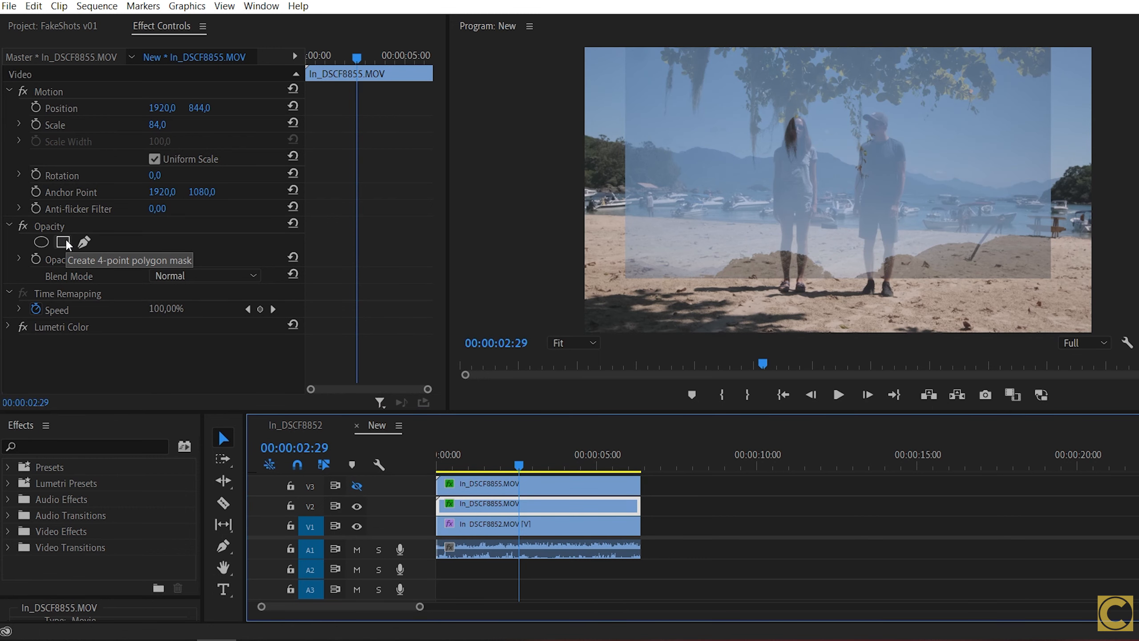
# Step: Add a four-point polygon opacity mask to the V2 clip and shape it around the hanging foliage in the frame's upper-left area
pyautogui.click(63, 243)
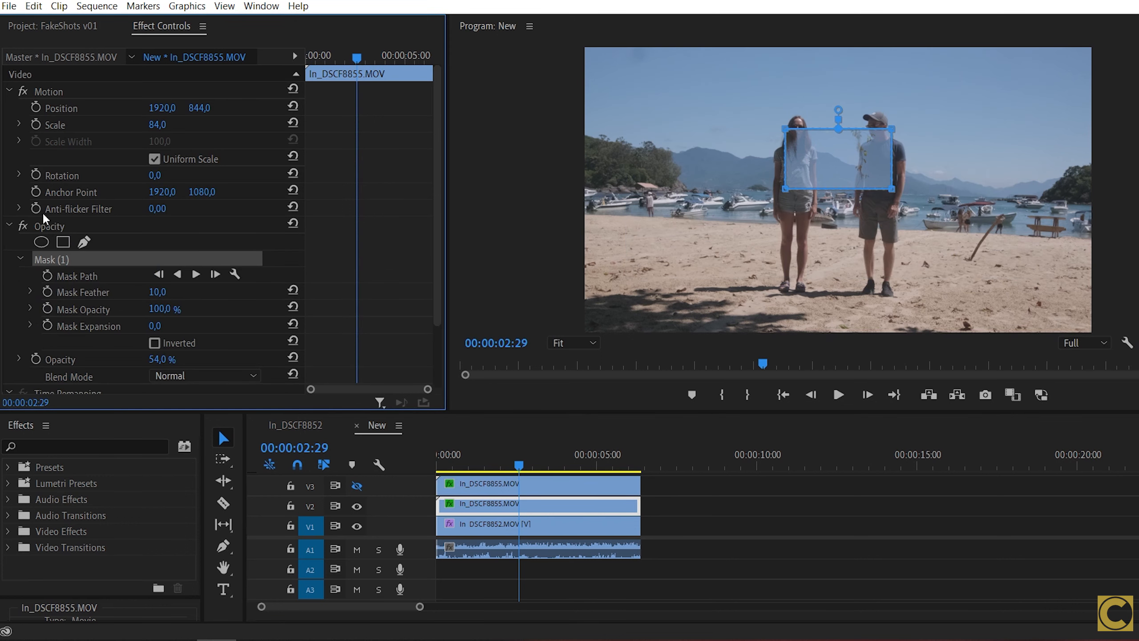
pyautogui.click(23, 226)
pyautogui.moveTo(849, 158); pyautogui.dragTo(688, 64)
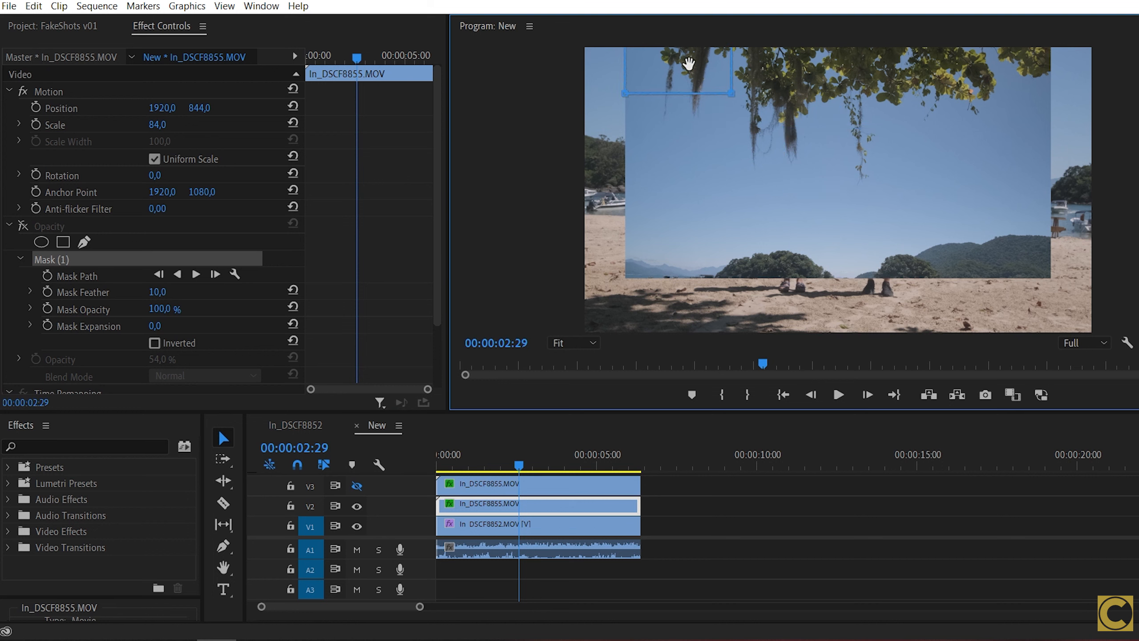
pyautogui.moveTo(720, 114); pyautogui.dragTo(659, 124)
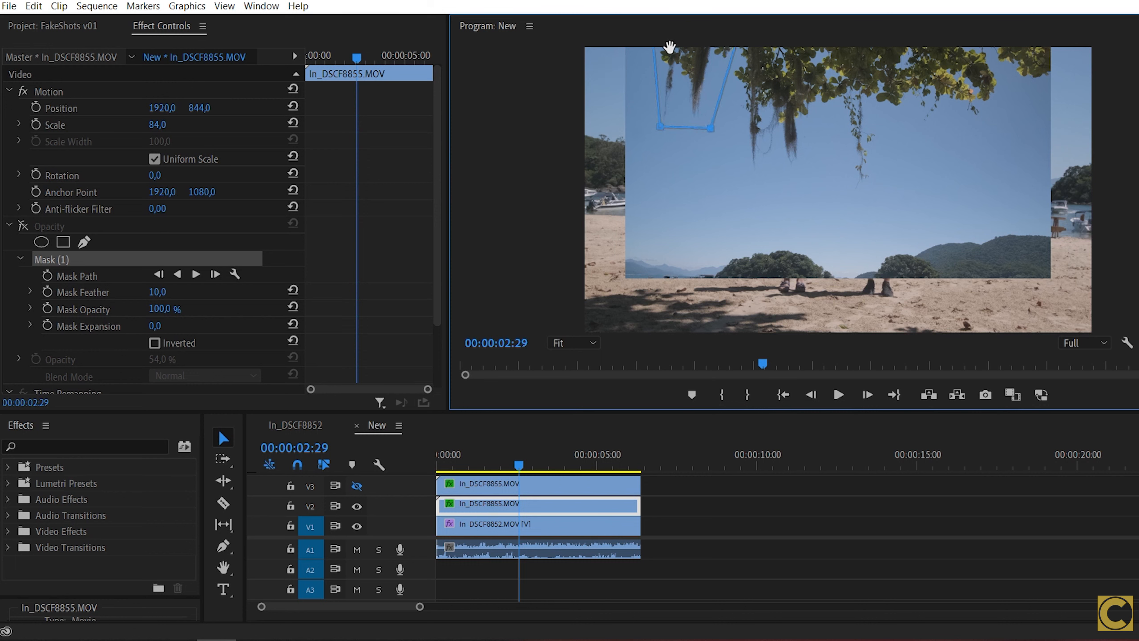
pyautogui.click(22, 226)
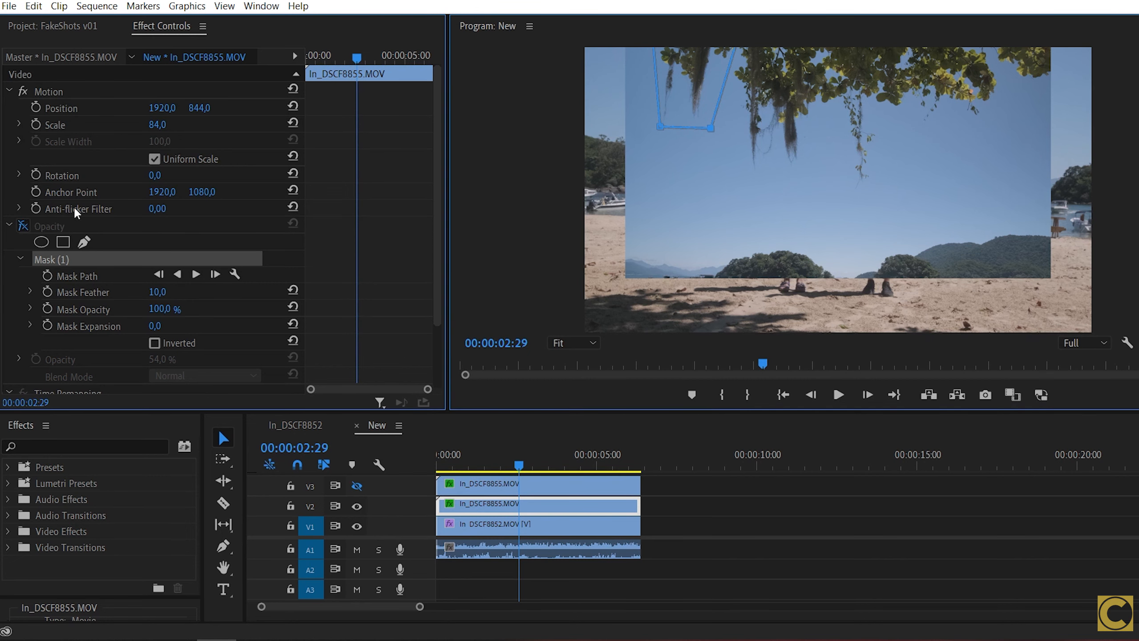
# Step: Show only the V3 overlay copy and draw a closed pen mask on it around the central and right-hand foliage above the couple
pyautogui.click(357, 506)
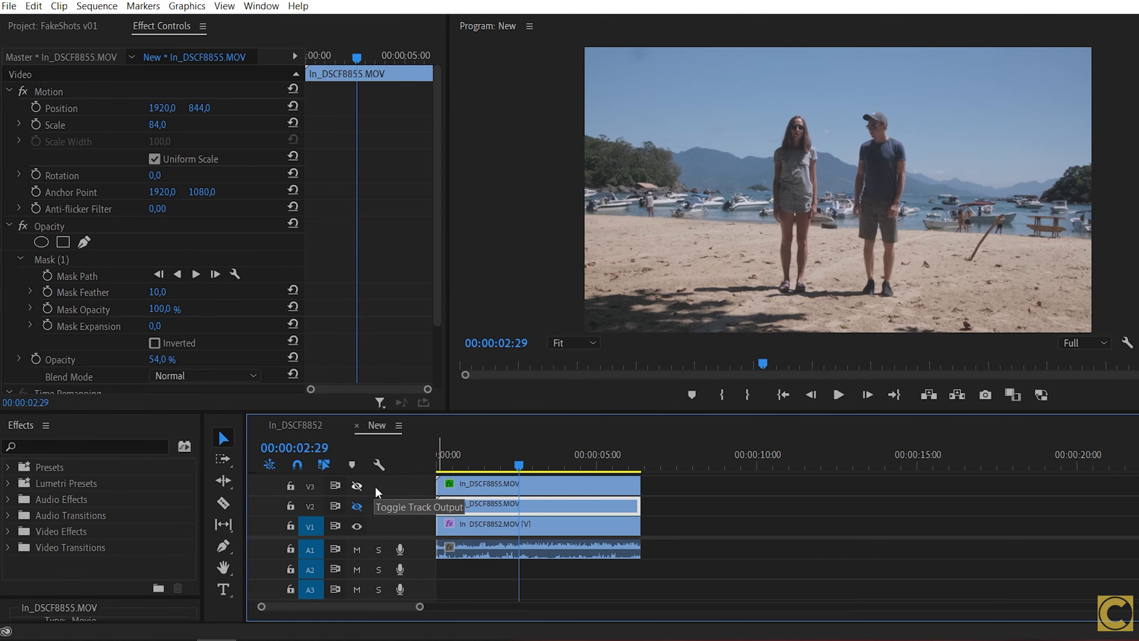
pyautogui.click(357, 486)
pyautogui.click(497, 488)
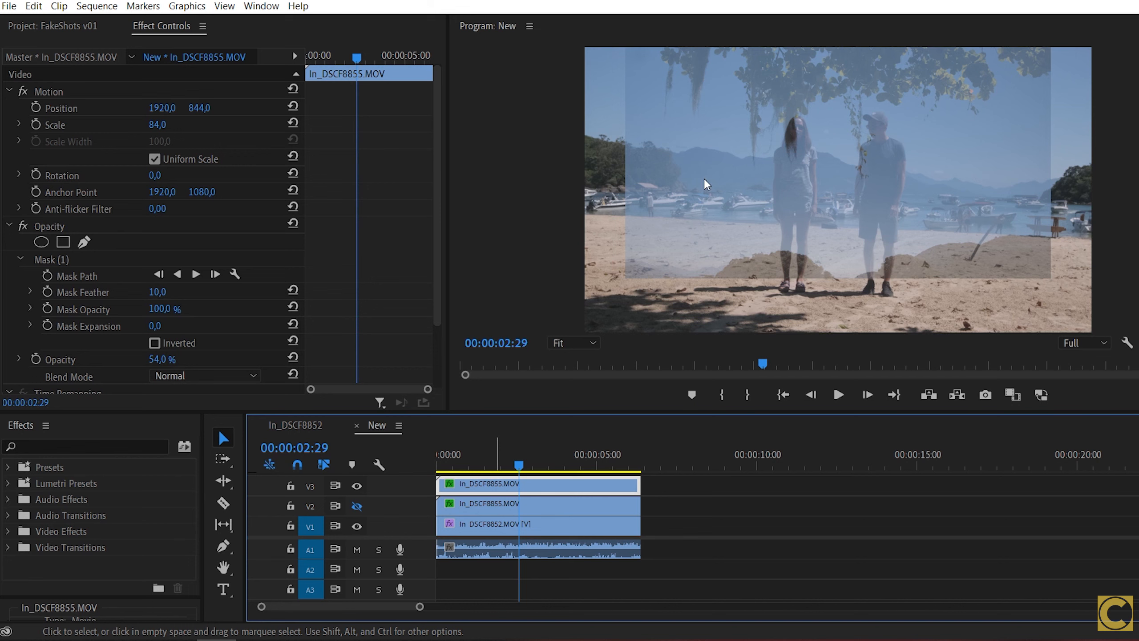
pyautogui.click(84, 243)
pyautogui.click(85, 242)
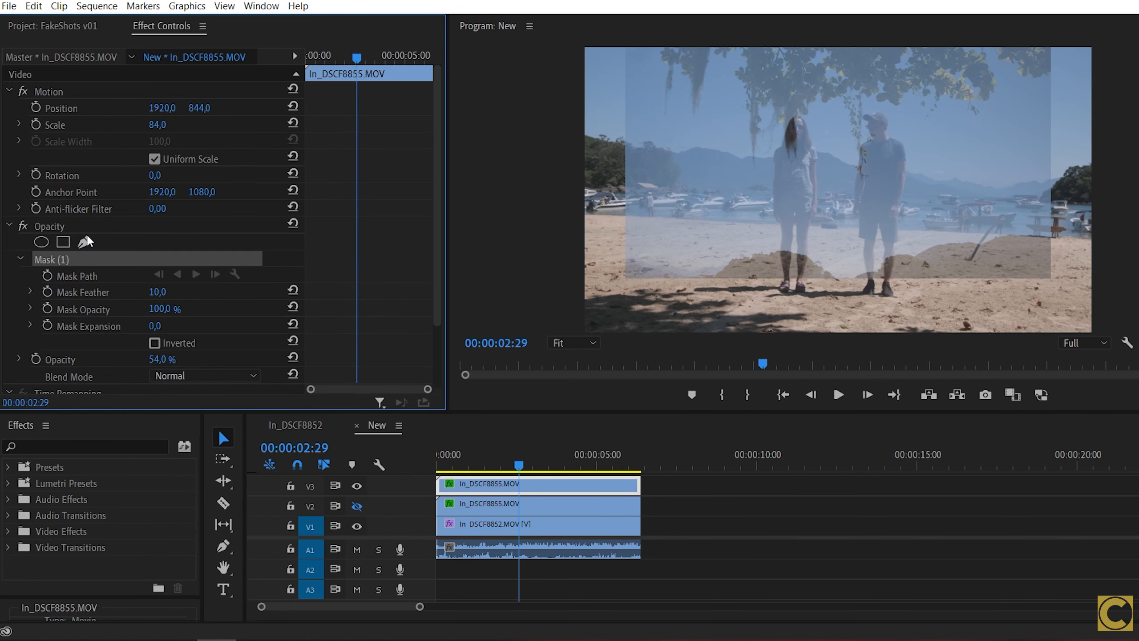
pyautogui.click(733, 54)
pyautogui.click(749, 178)
pyautogui.click(791, 168)
pyautogui.moveTo(819, 117); pyautogui.dragTo(1007, 111)
pyautogui.moveTo(994, 55); pyautogui.dragTo(973, 52)
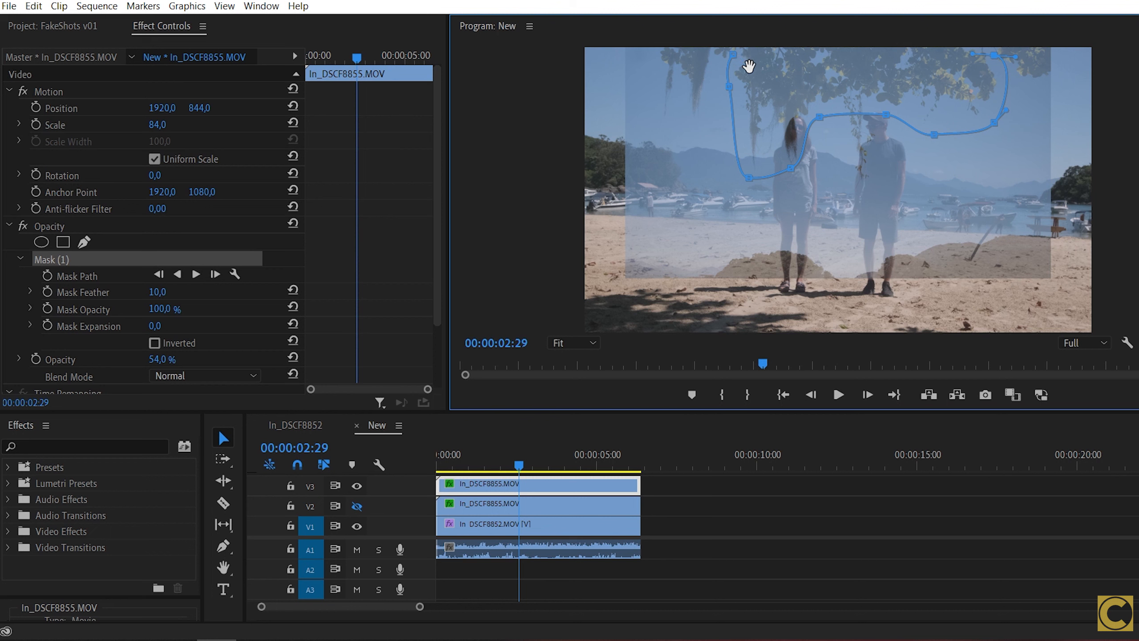
pyautogui.click(732, 54)
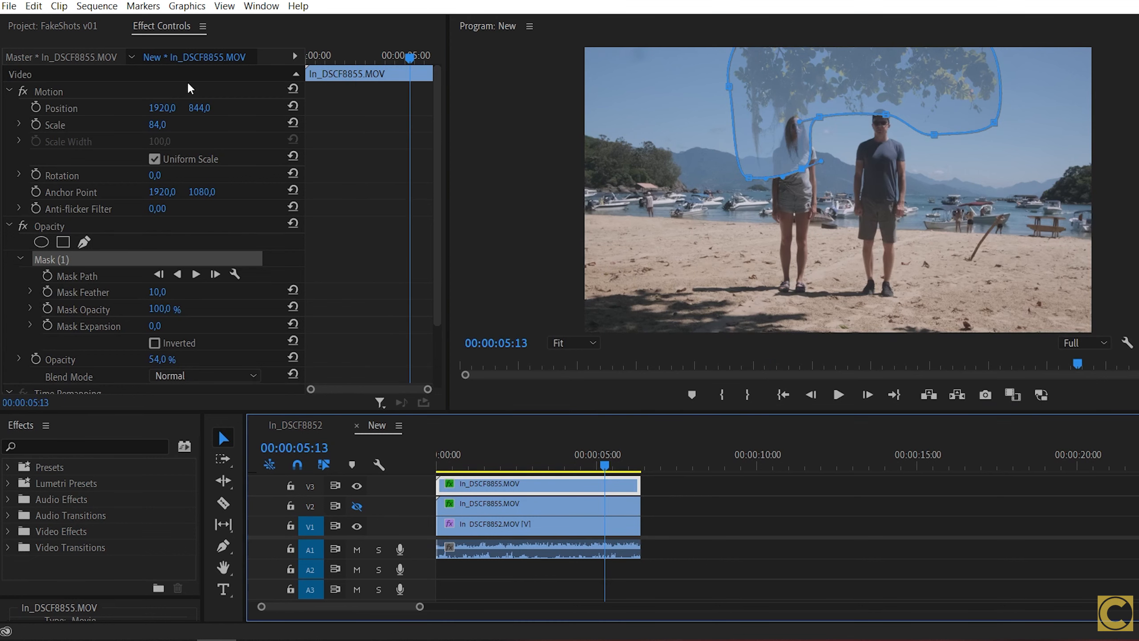
# Step: Reposition the masked V3 clip to 1785, 626 and, with its track shown again, the V2 clip to 1801, 766
pyautogui.moveTo(199, 107)
pyautogui.mouseDown()
pyautogui.moveTo(141, 108)
pyautogui.moveTo(196, 107)
pyautogui.mouseUp()
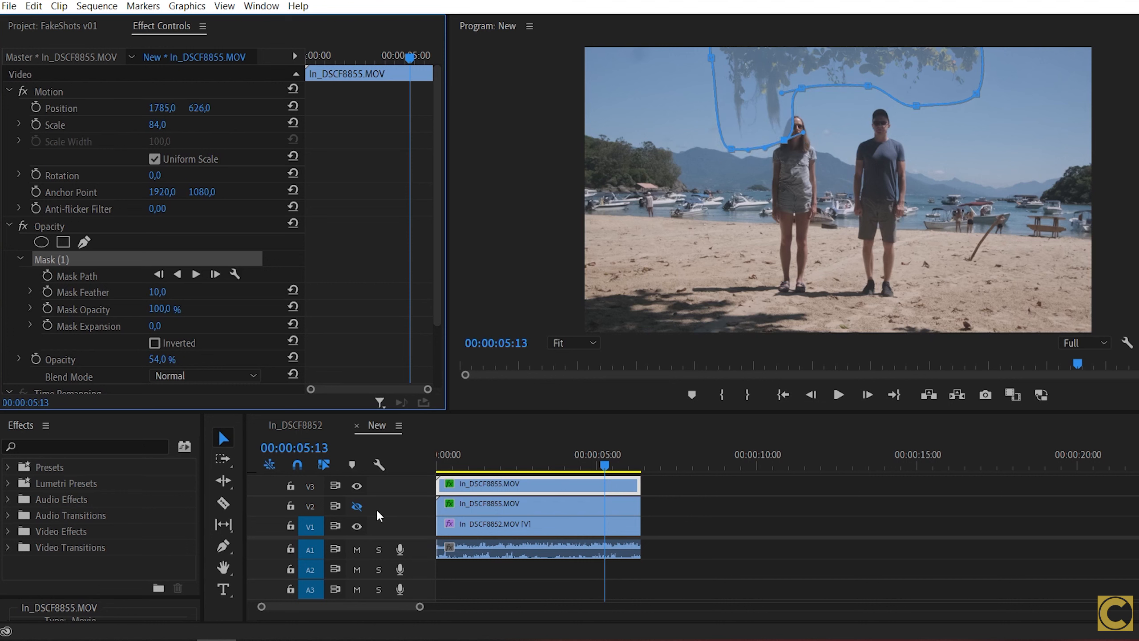
pyautogui.click(357, 506)
pyautogui.click(444, 503)
pyautogui.moveTo(162, 108); pyautogui.dragTo(108, 108)
pyautogui.moveTo(199, 107)
pyautogui.mouseDown()
pyautogui.moveTo(164, 107)
pyautogui.moveTo(179, 109)
pyautogui.mouseUp()
# Step: Set the opacity of both the V2 and V3 foliage clips to 100%
pyautogui.click(158, 359)
pyautogui.write('100')
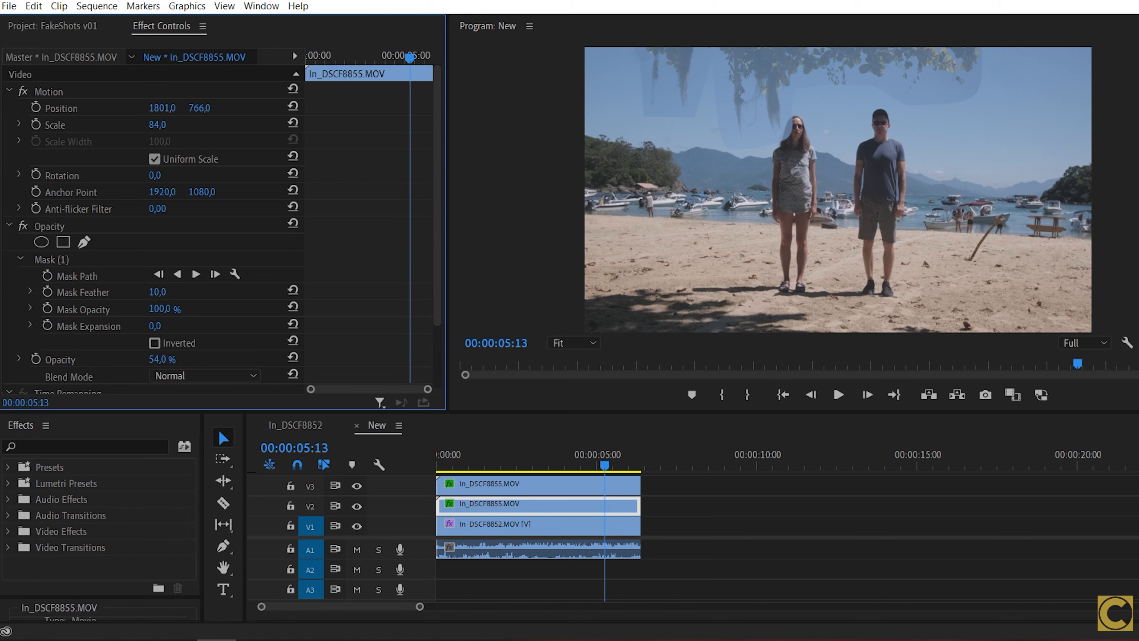
pyautogui.press('Return')
pyautogui.click(468, 485)
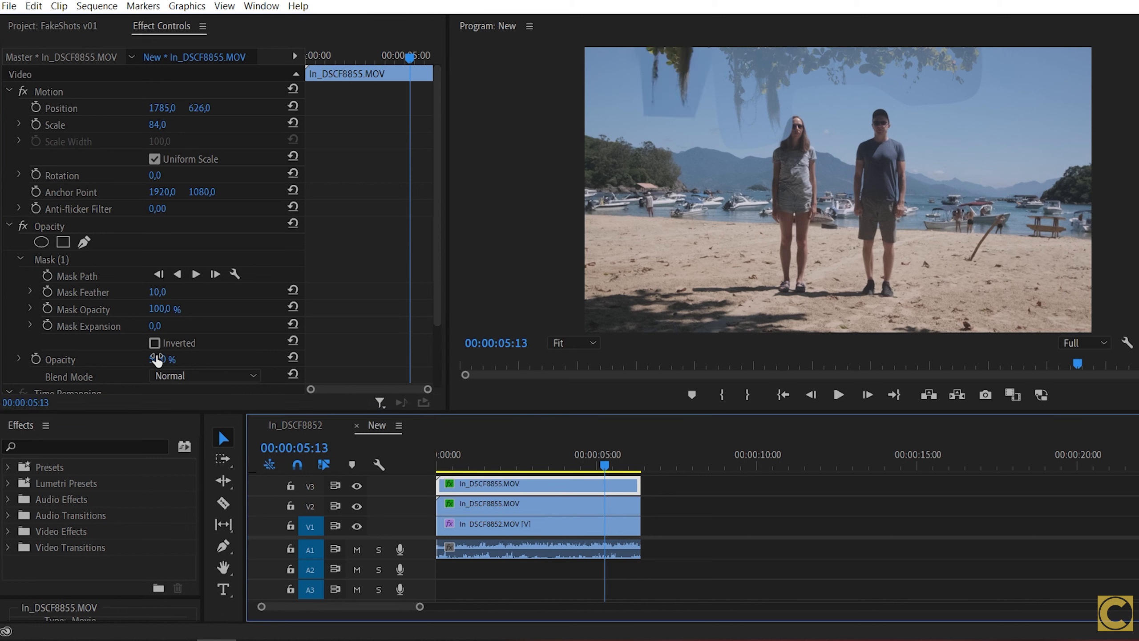
pyautogui.moveTo(156, 359); pyautogui.dragTo(342, 311)
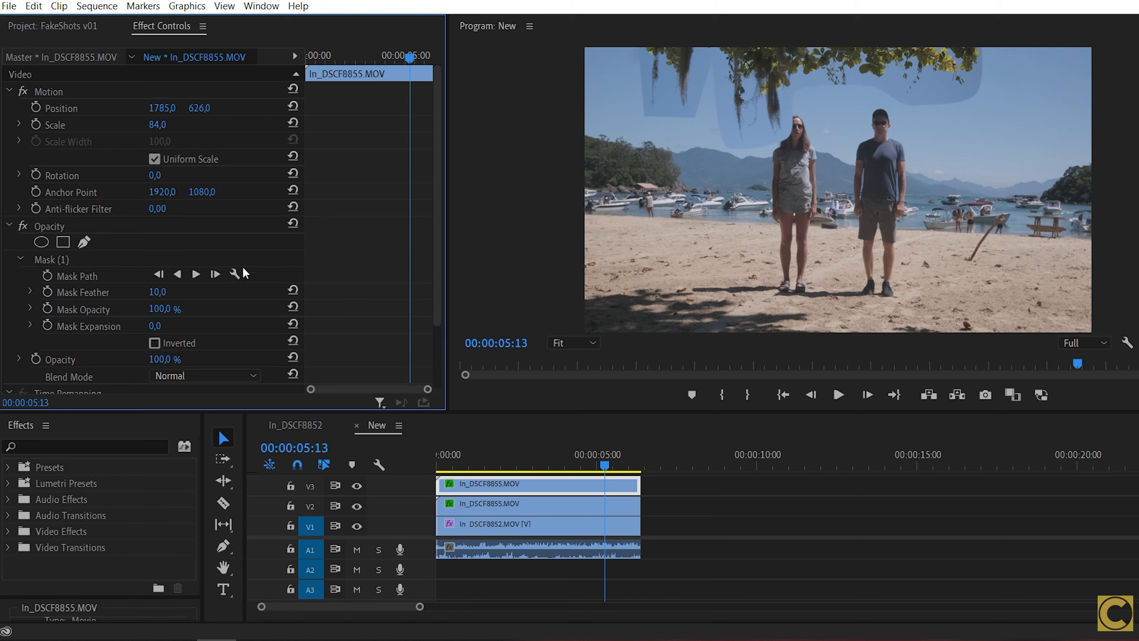
# Step: Change the V3 foliage clip's opacity blend mode to Darker Color
pyautogui.scroll(-2, 386, 257)
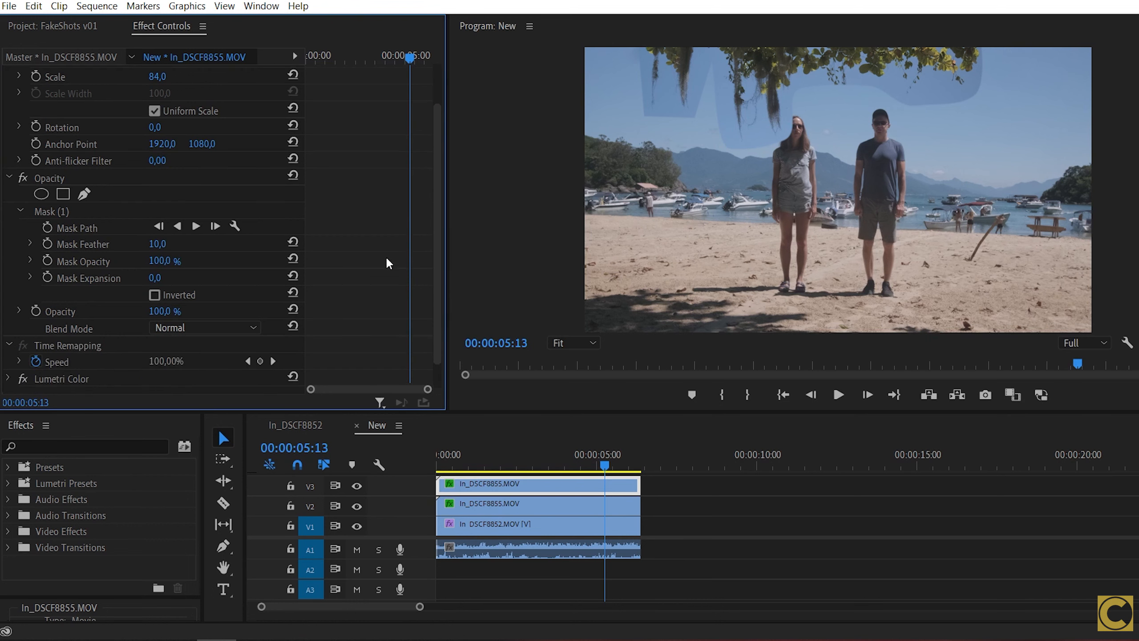
pyautogui.click(191, 327)
pyautogui.click(202, 97)
# Step: Switch to the Effects workspace and set the V3 foliage clip's Lumetri exposure to 0.6
pyautogui.click(262, 6)
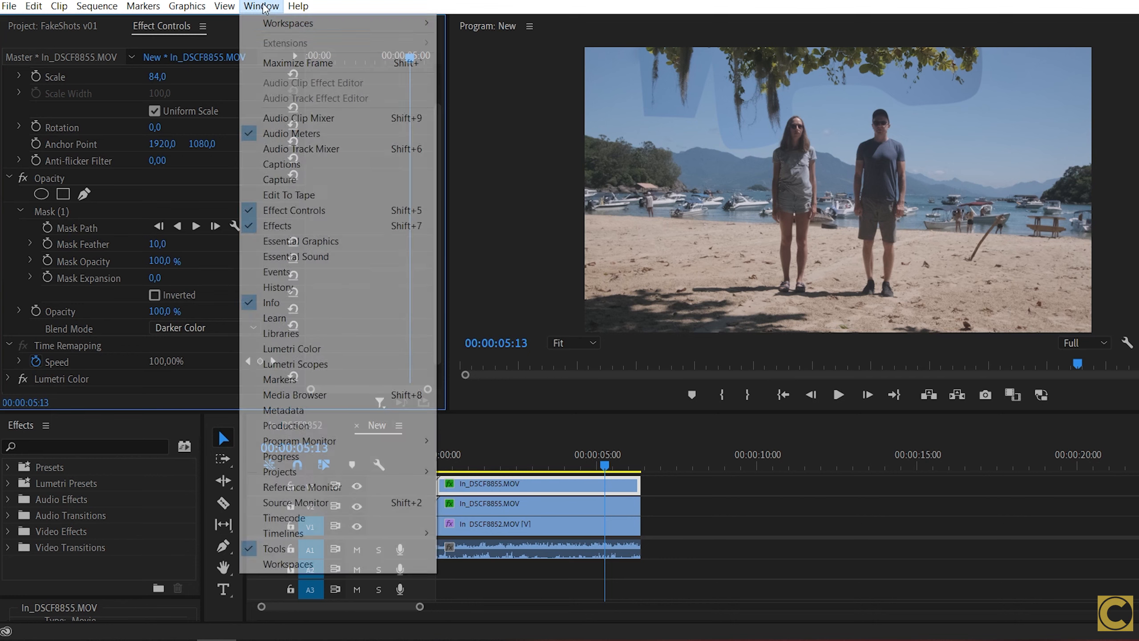
pyautogui.moveTo(315, 24)
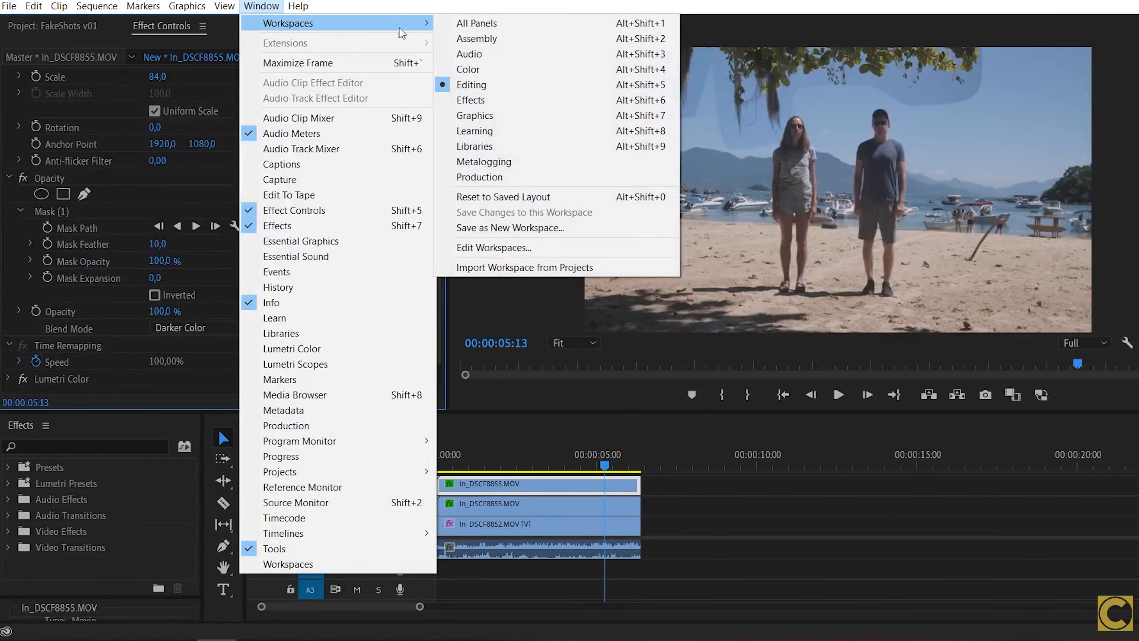
pyautogui.click(470, 100)
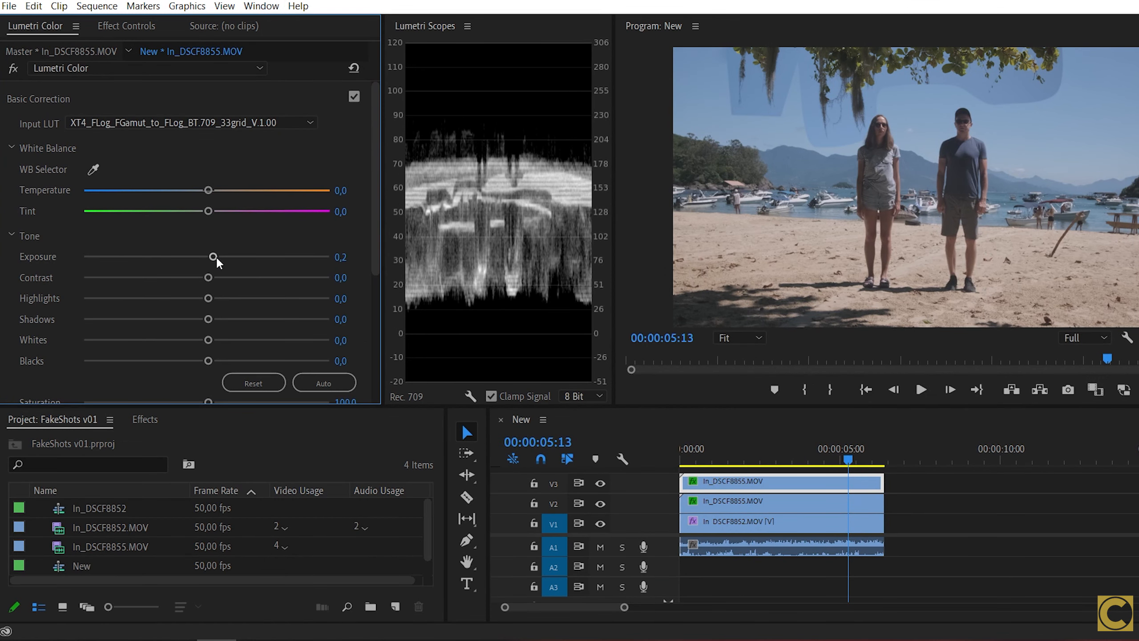
pyautogui.click(217, 258)
pyautogui.moveTo(219, 263); pyautogui.dragTo(223, 263)
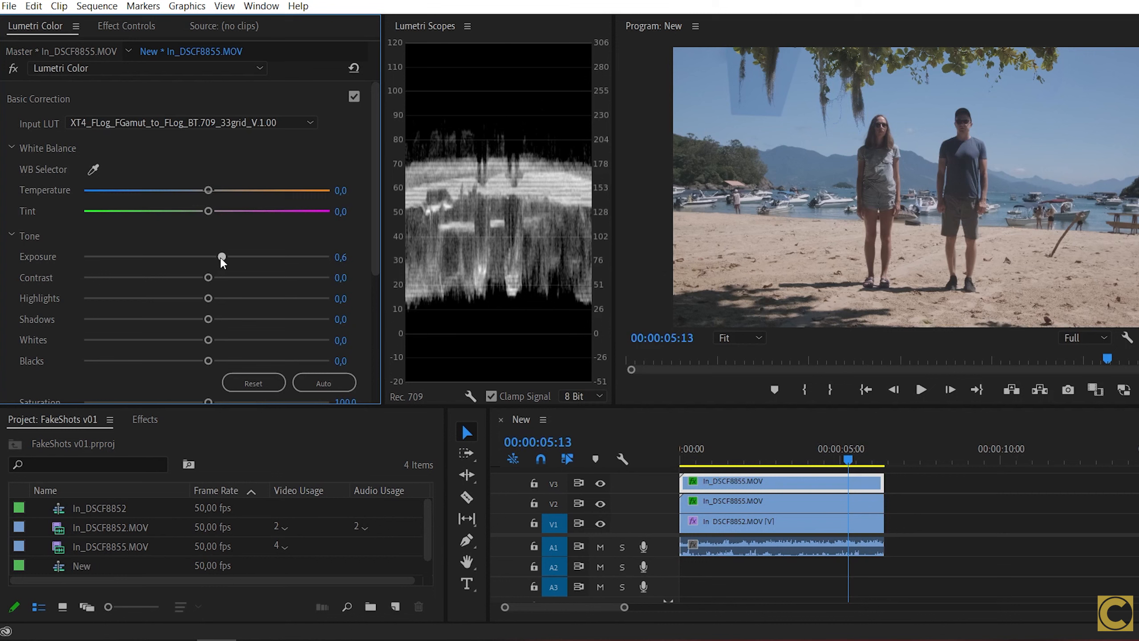
# Step: Change the V2 foliage clip's opacity blend mode to Darker Color
pyautogui.click(793, 500)
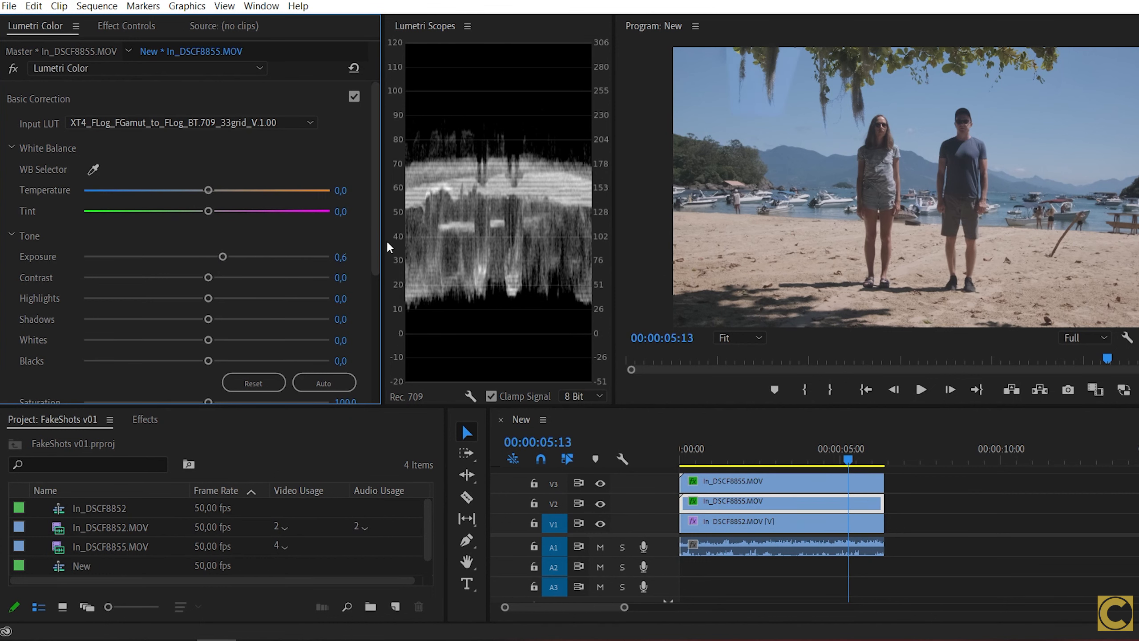
pyautogui.click(127, 28)
pyautogui.scroll(-3, 291, 287)
pyautogui.click(174, 329)
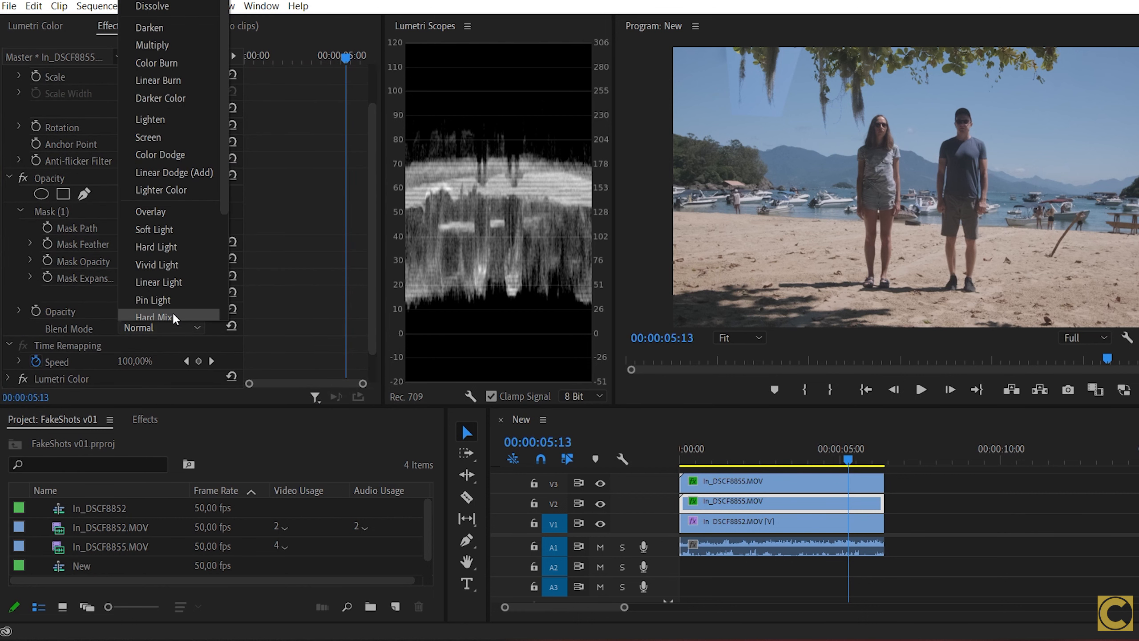
pyautogui.click(180, 101)
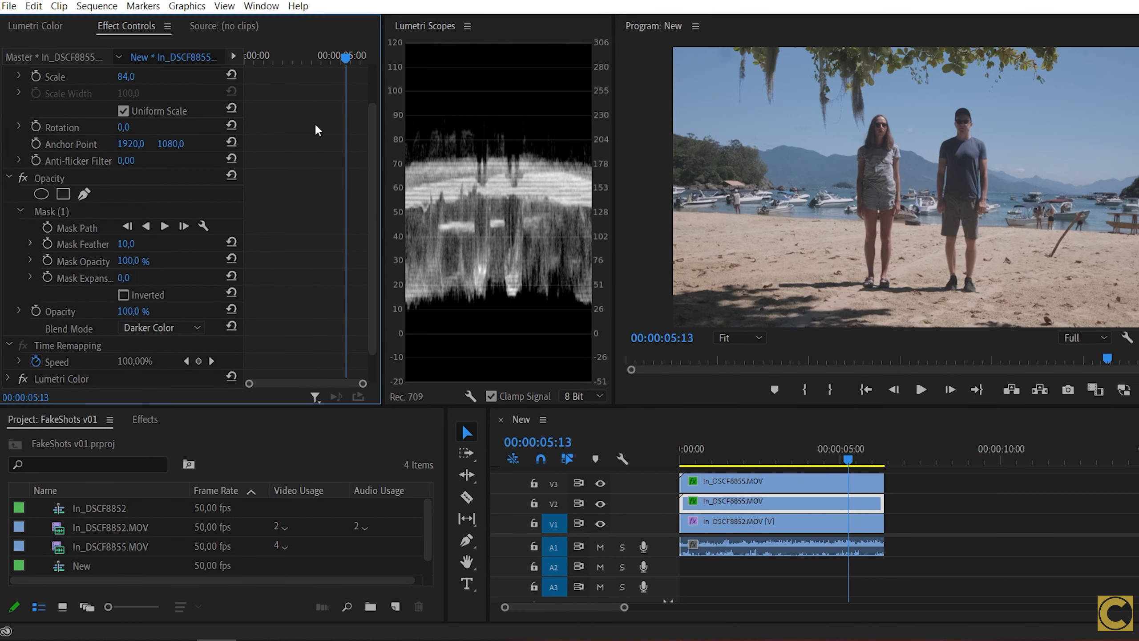
# Step: Reposition the V3 foliage clip to 1727, 572 and check the blended leaves against the sky at 100% magnification
pyautogui.click(819, 98)
pyautogui.moveTo(177, 109); pyautogui.dragTo(110, 108)
pyautogui.click(739, 337)
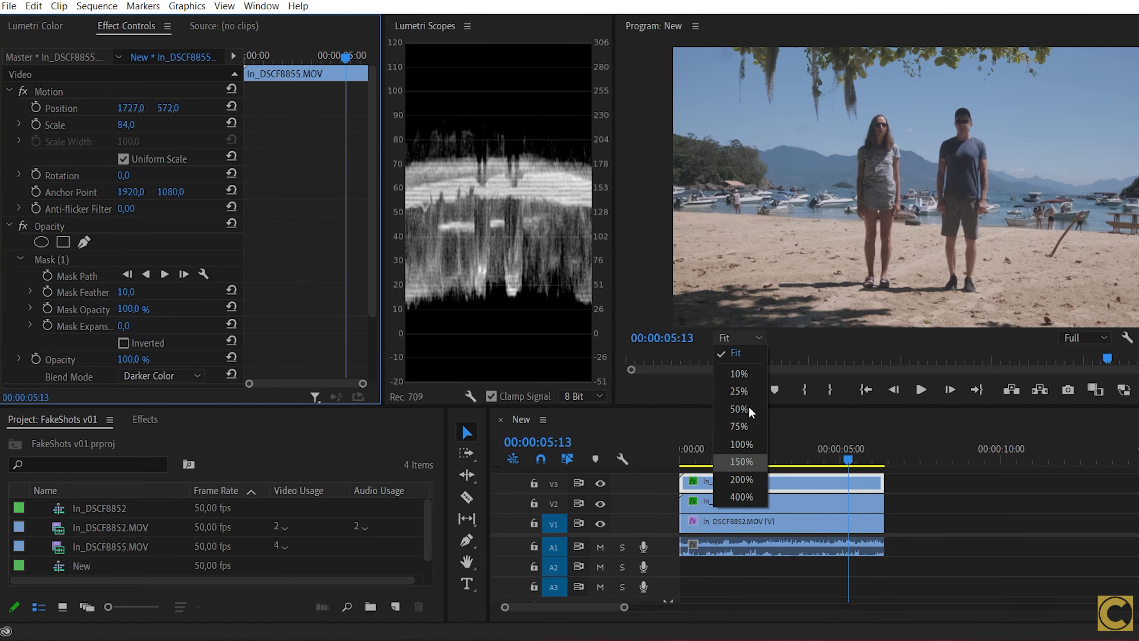
pyautogui.click(741, 444)
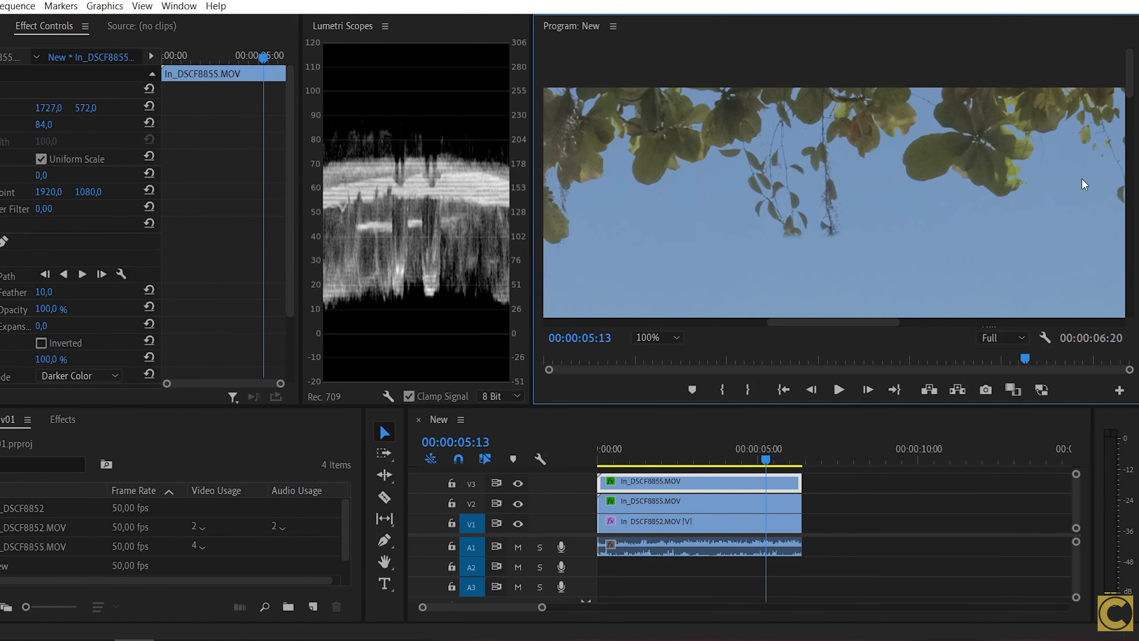
pyautogui.hscroll(3, 838, 323)
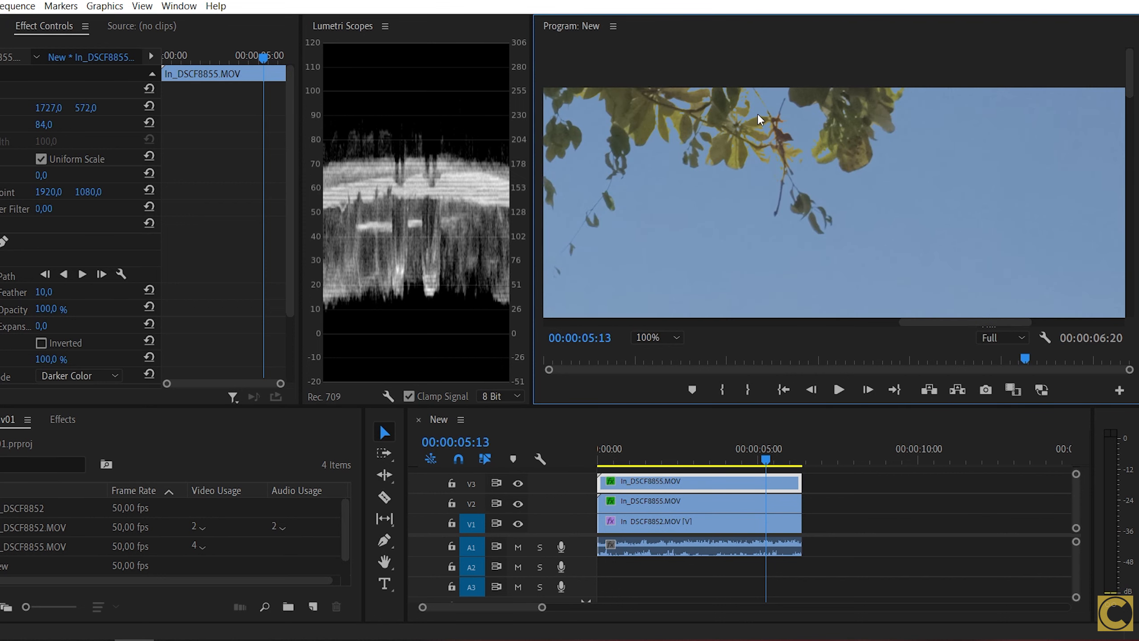
pyautogui.click(657, 337)
pyautogui.click(658, 352)
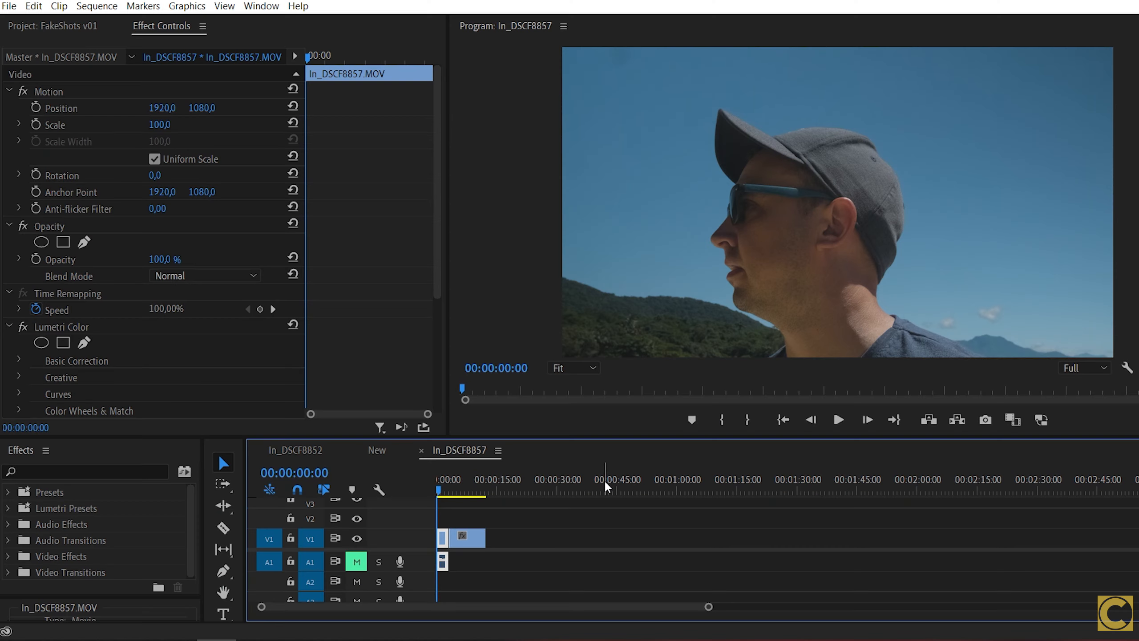
# Step: Move the flag clip onto track V2 at the start of the In_DSCF8857 sequence and trim its end to match In_DSCF8857.MOV
pyautogui.press('space')
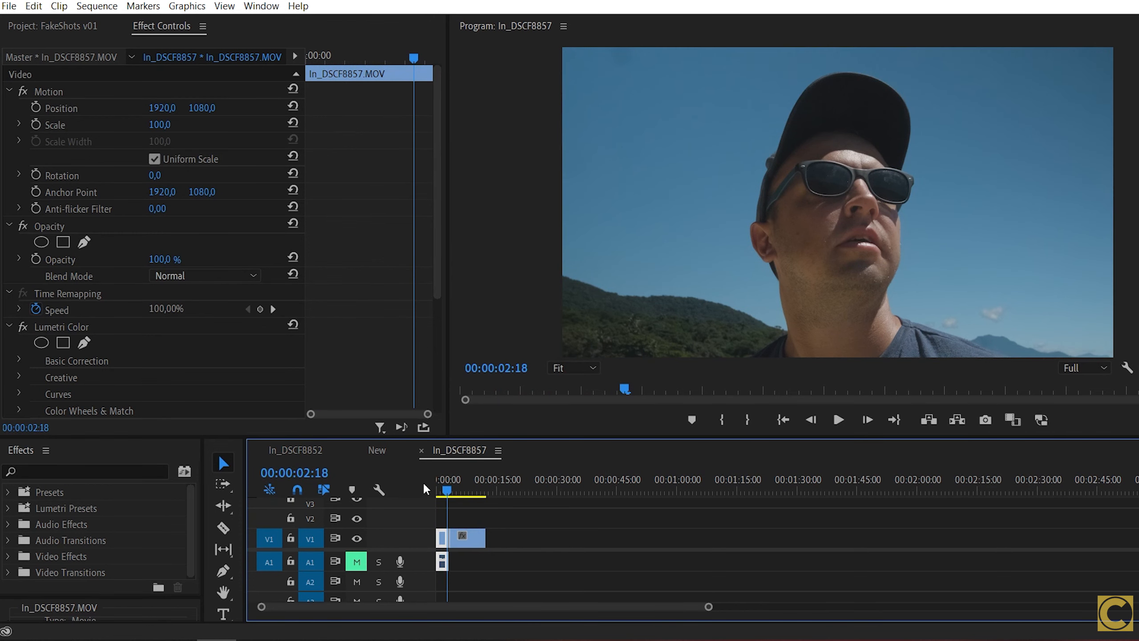
pyautogui.click(460, 491)
pyautogui.press('=')
pyautogui.press('=')
pyautogui.press('=')
pyautogui.moveTo(606, 531); pyautogui.dragTo(509, 520)
pyautogui.moveTo(719, 511); pyautogui.dragTo(538, 516)
# Step: Set the flag clip's opacity to 24%, its scale to 43 and its position to 1861, 892, over the left sunglasses lens
pyautogui.moveTo(177, 261); pyautogui.dragTo(143, 261)
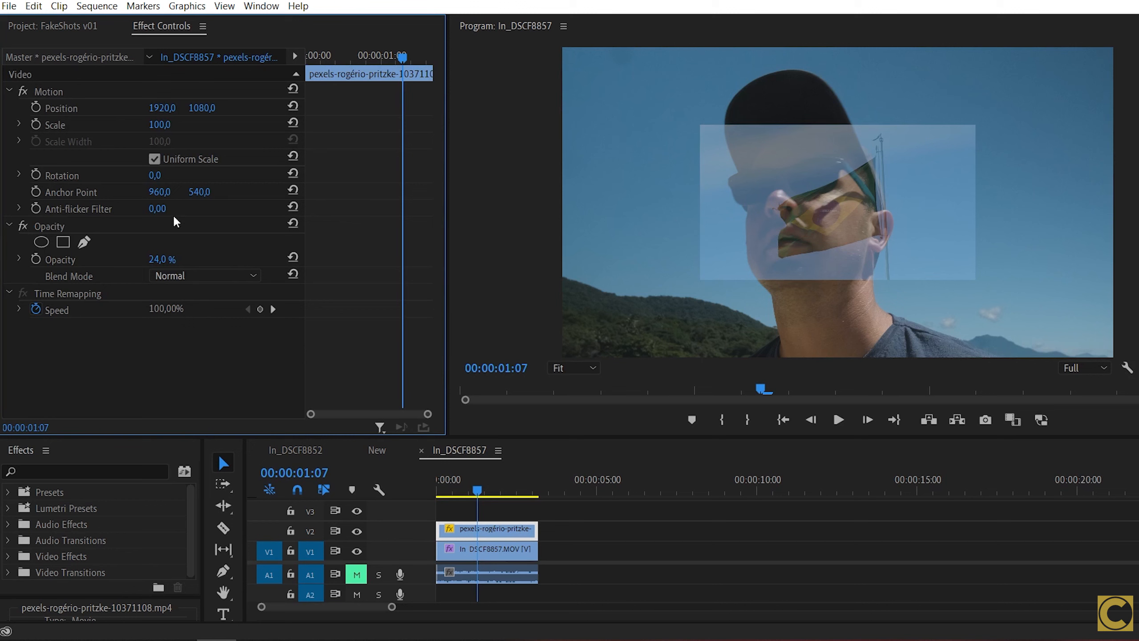
pyautogui.moveTo(163, 125); pyautogui.dragTo(144, 125)
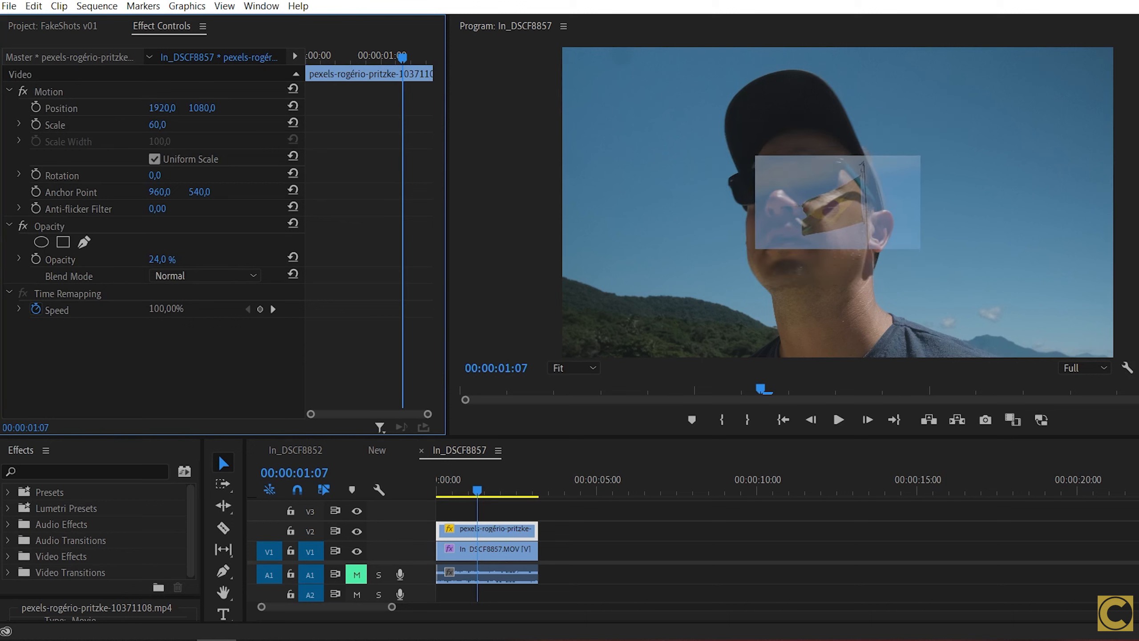
pyautogui.moveTo(479, 484); pyautogui.dragTo(524, 485)
pyautogui.moveTo(158, 125)
pyautogui.mouseDown()
pyautogui.moveTo(173, 109)
pyautogui.moveTo(121, 109)
pyautogui.moveTo(159, 126)
pyautogui.mouseUp()
pyautogui.moveTo(198, 109); pyautogui.dragTo(189, 109)
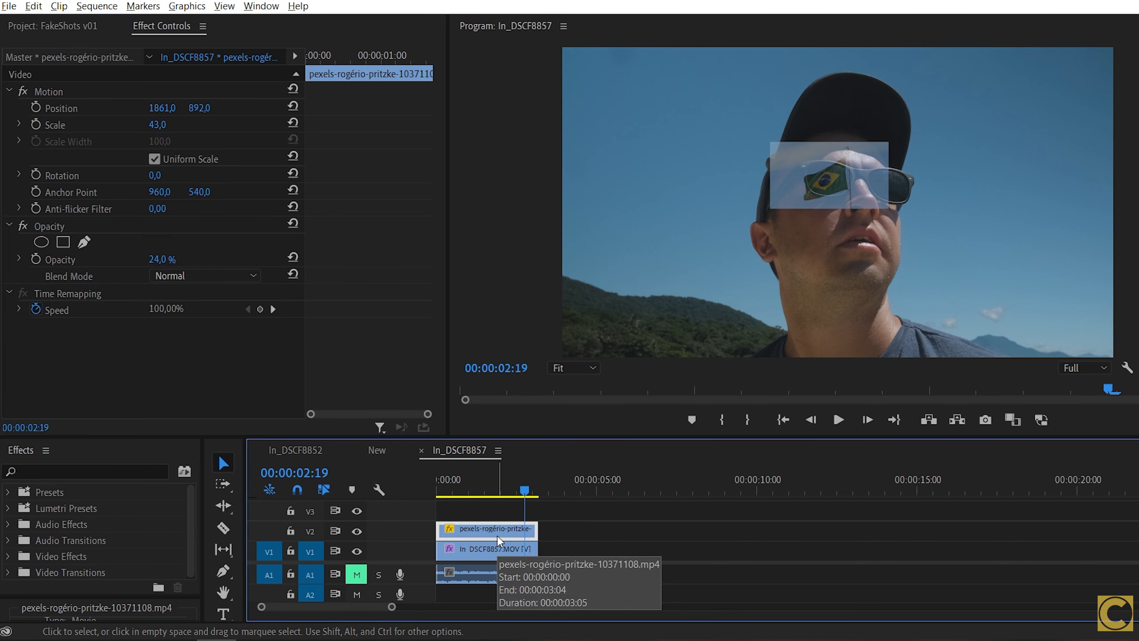
# Step: Duplicate the flag clip onto track V3 and hide that track
pyautogui.moveTo(498, 527); pyautogui.dragTo(517, 520)
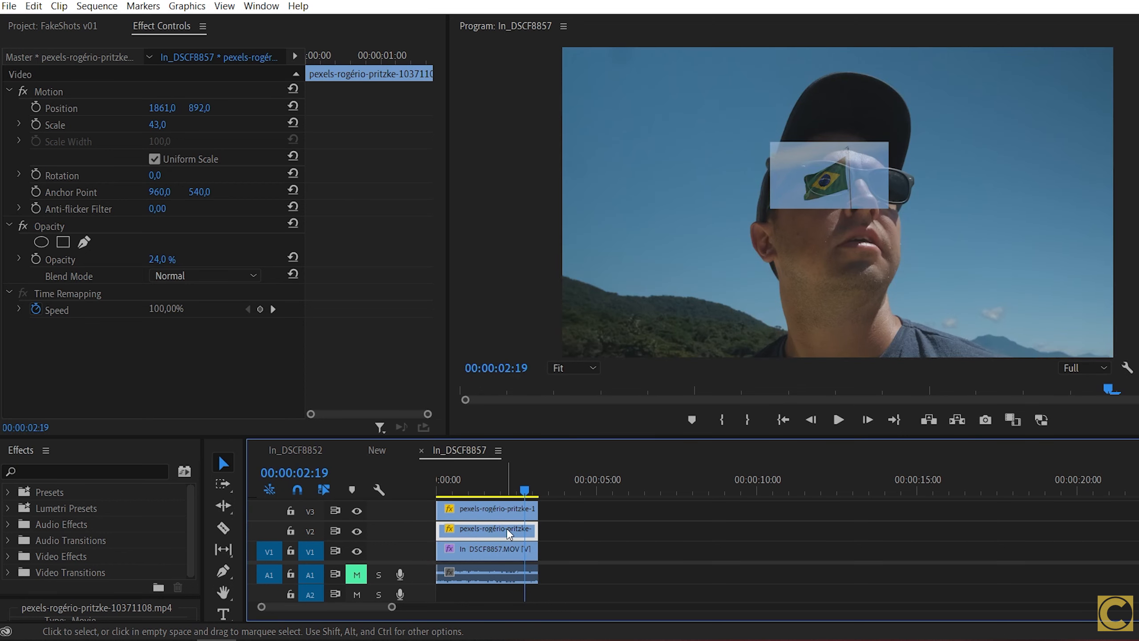
pyautogui.click(356, 510)
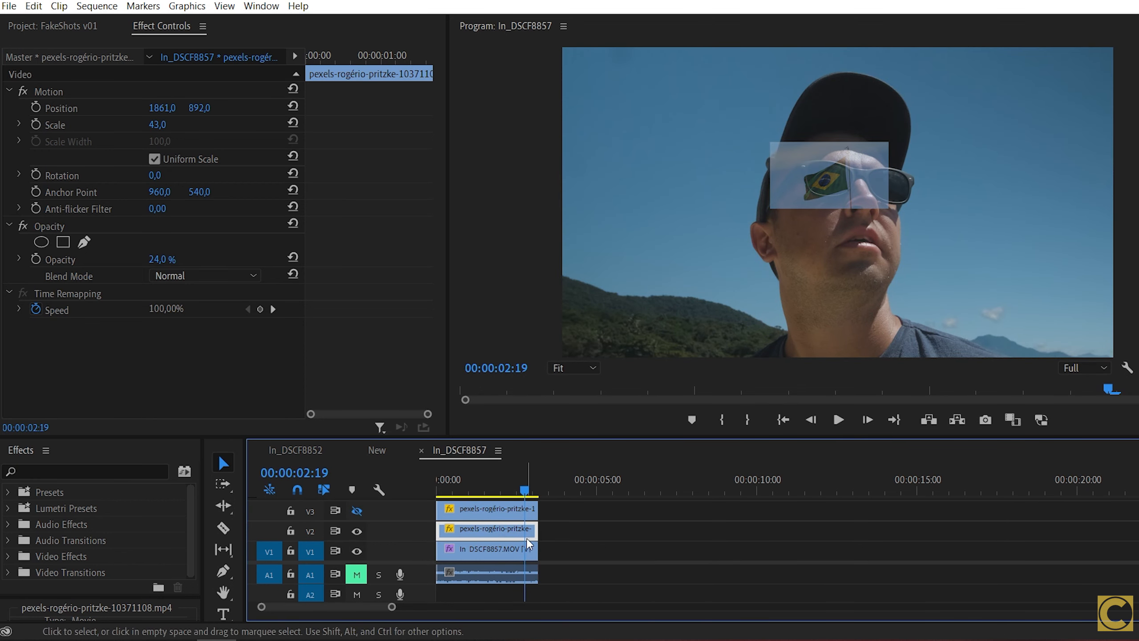
pyautogui.click(580, 367)
pyautogui.click(572, 457)
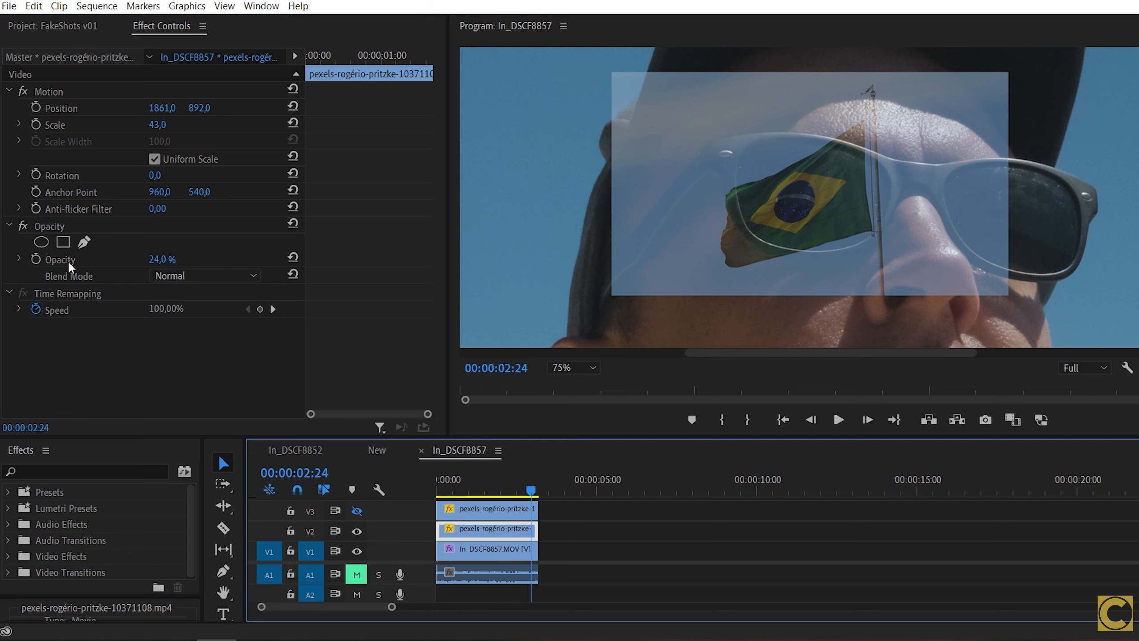
# Step: Draw a pen mask on the V2 flag clip that follows the outline of the left sunglasses lens
pyautogui.click(89, 239)
pyautogui.moveTo(737, 165); pyautogui.dragTo(749, 230)
pyautogui.moveTo(854, 244); pyautogui.dragTo(870, 236)
pyautogui.moveTo(874, 162); pyautogui.dragTo(861, 152)
pyautogui.moveTo(792, 137); pyautogui.dragTo(766, 139)
pyautogui.moveTo(737, 164); pyautogui.dragTo(738, 172)
# Step: Refine the mask points at 150% magnification so the outline follows the rim of the left lens
pyautogui.click(584, 374)
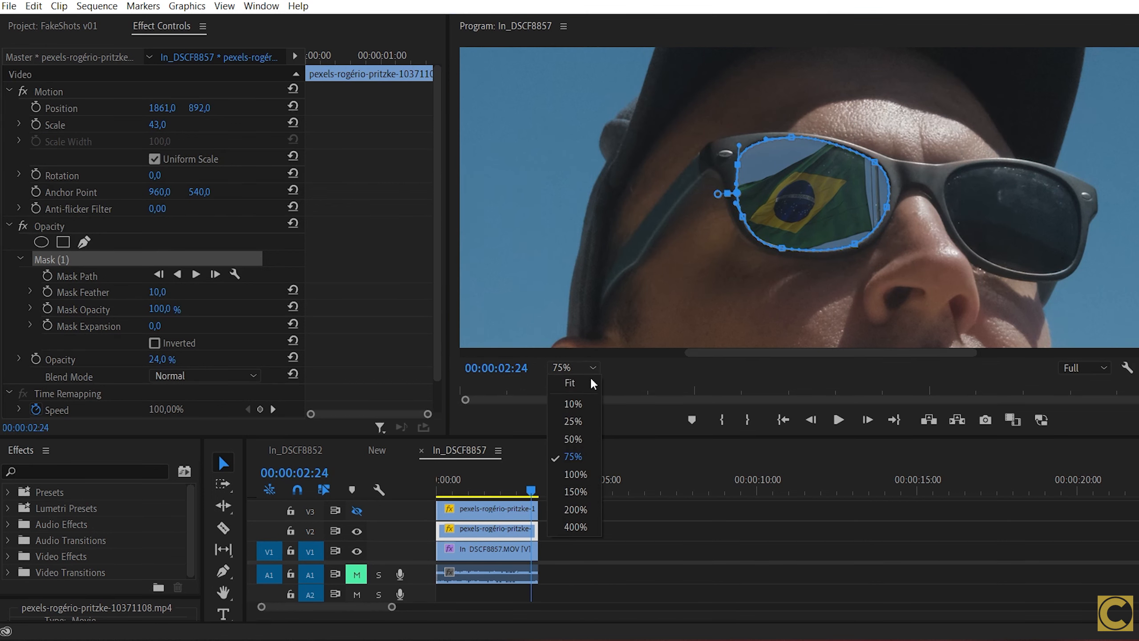
pyautogui.click(574, 476)
pyautogui.moveTo(799, 77); pyautogui.dragTo(800, 81)
pyautogui.moveTo(915, 127); pyautogui.dragTo(912, 122)
pyautogui.moveTo(873, 289); pyautogui.dragTo(875, 284)
pyautogui.click(729, 298)
pyautogui.moveTo(681, 292); pyautogui.dragTo(730, 295)
pyautogui.moveTo(651, 236); pyautogui.dragTo(642, 204)
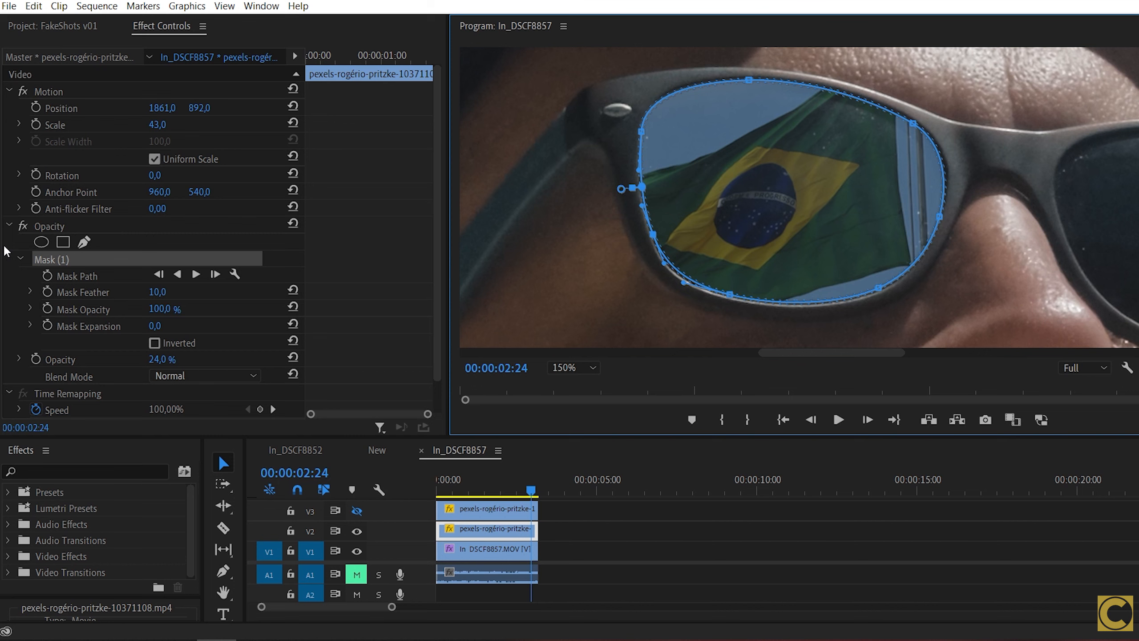
# Step: Enable Mask Path keyframing at 00:00:02:24 and move the mask to fit the lens at 00:00:02:14
pyautogui.click(47, 276)
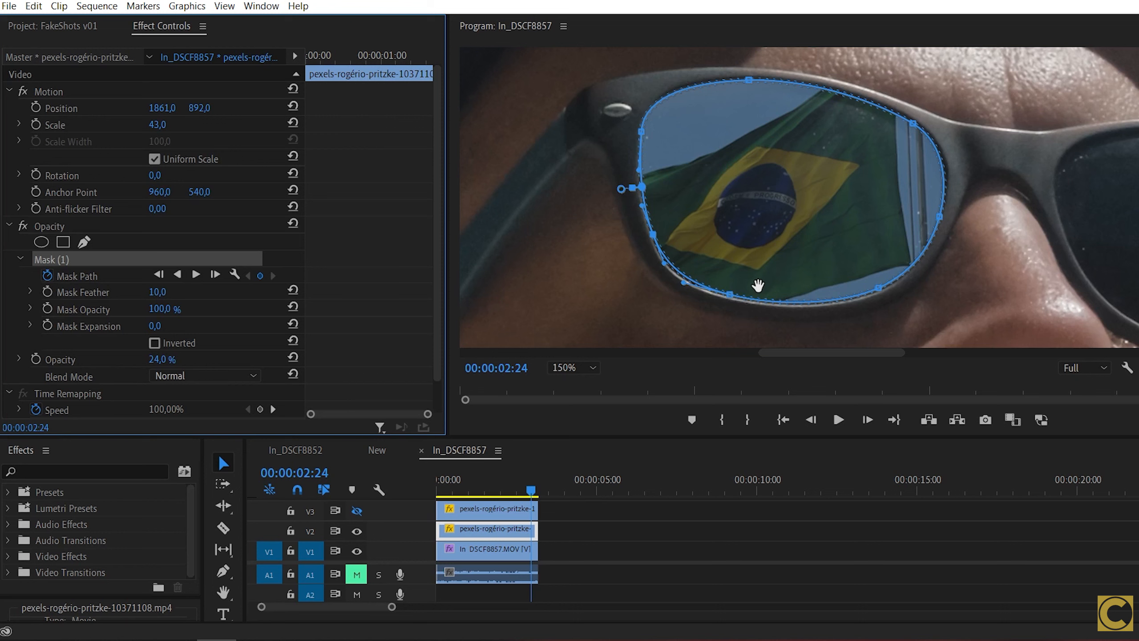
pyautogui.click(479, 450)
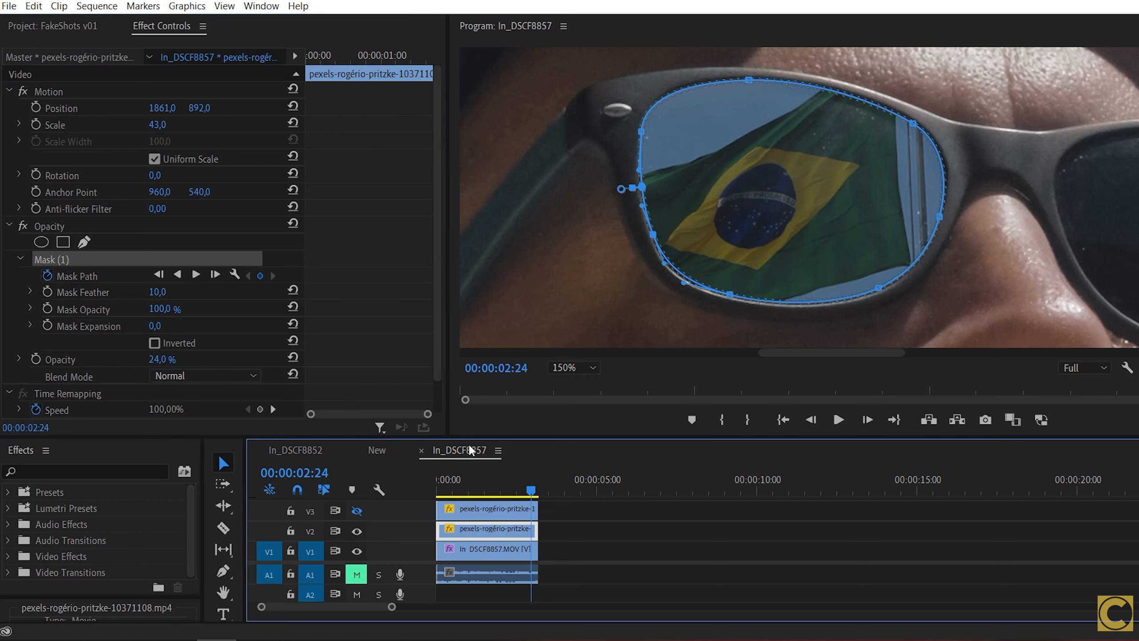
pyautogui.press('Left')
pyautogui.press('Left')
pyautogui.press('Left')
pyautogui.press('Left')
pyautogui.press('Left')
pyautogui.press('Left')
pyautogui.press('Left')
pyautogui.press('Left')
pyautogui.press('Left')
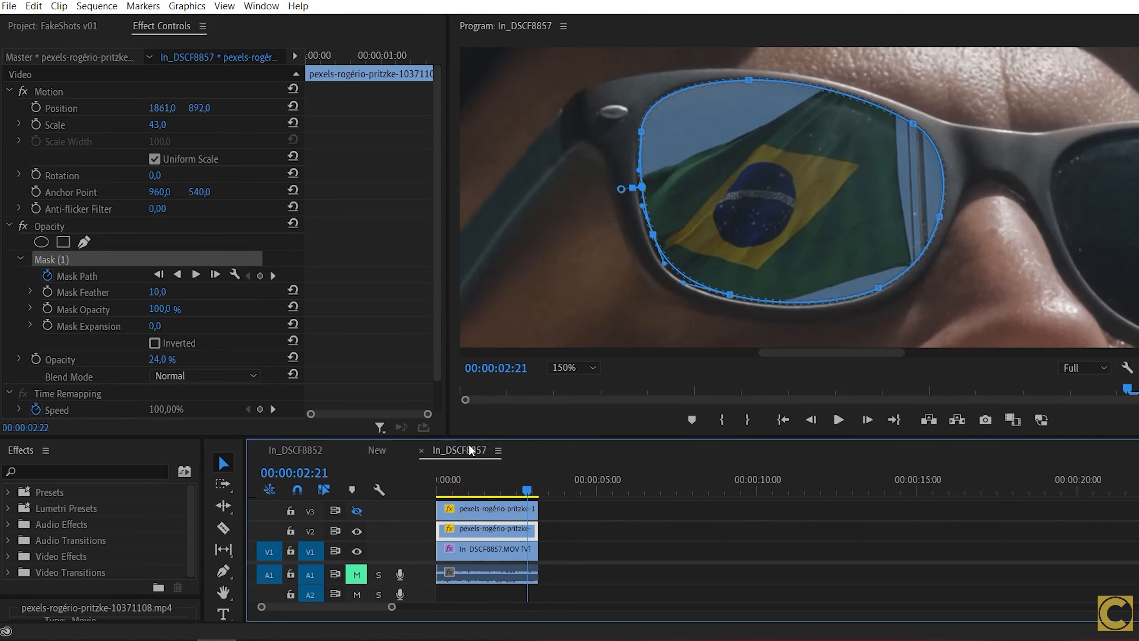
pyautogui.press('Left')
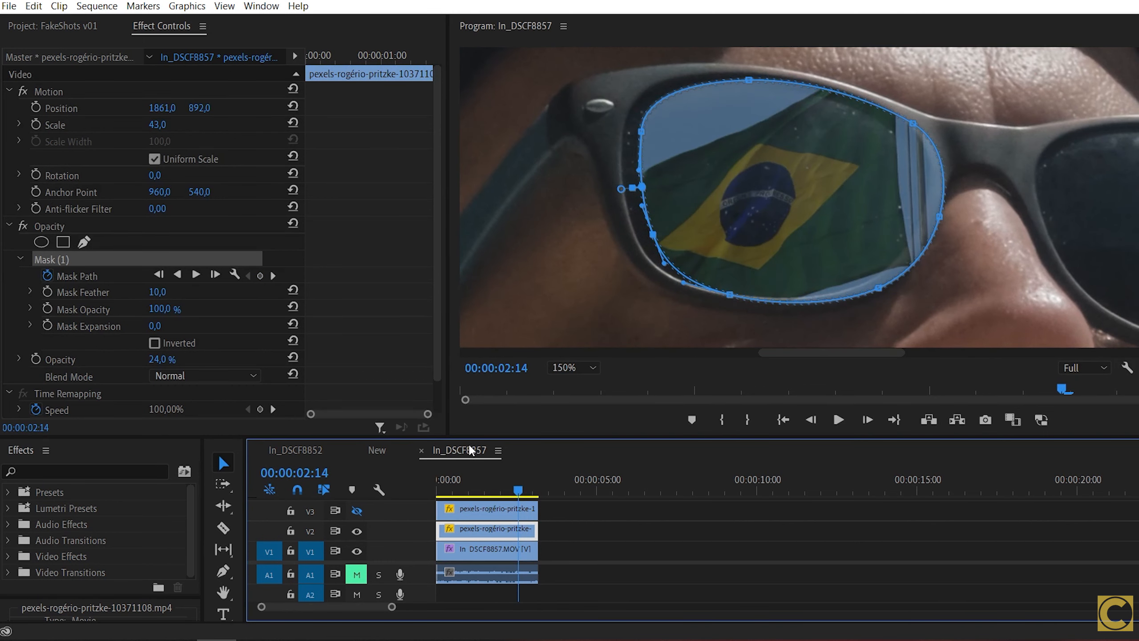
pyautogui.moveTo(796, 182); pyautogui.dragTo(780, 174)
# Step: Move the mask back onto the left lens at 00:00:02:03 to set another Mask Path keyframe
pyautogui.click(478, 447)
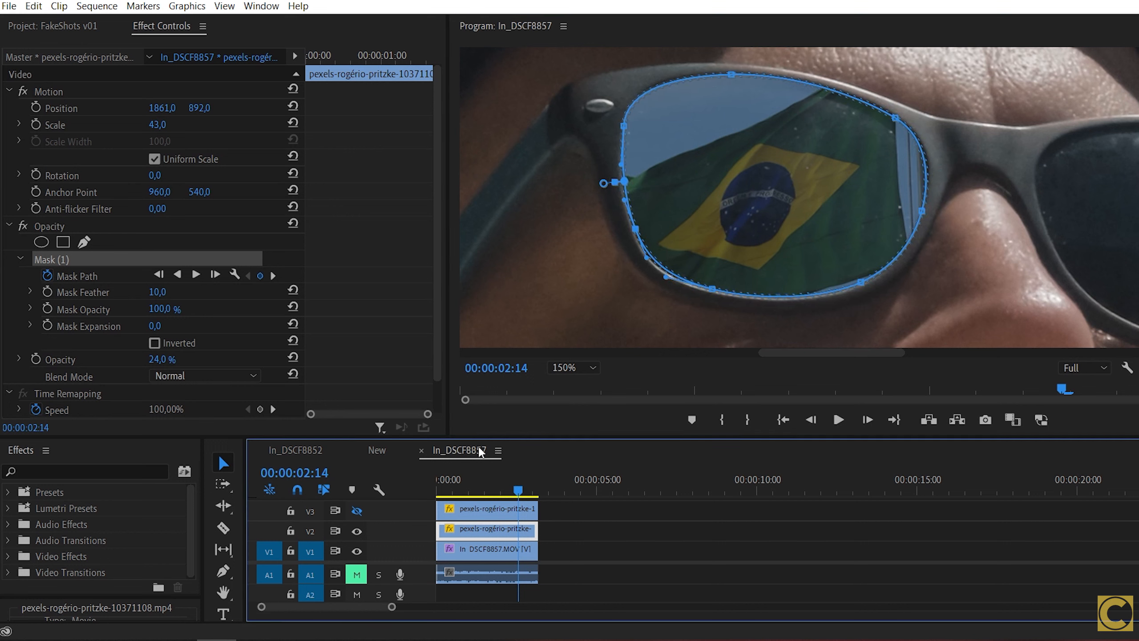
pyautogui.press('Left')
pyautogui.press('Left')
pyautogui.press('Left')
pyautogui.press('Left')
pyautogui.press('Left')
pyautogui.press('Left')
pyautogui.press('Left')
pyautogui.press('Left')
pyautogui.press('Left')
pyautogui.press('Left')
pyautogui.press('Left')
pyautogui.press('Left')
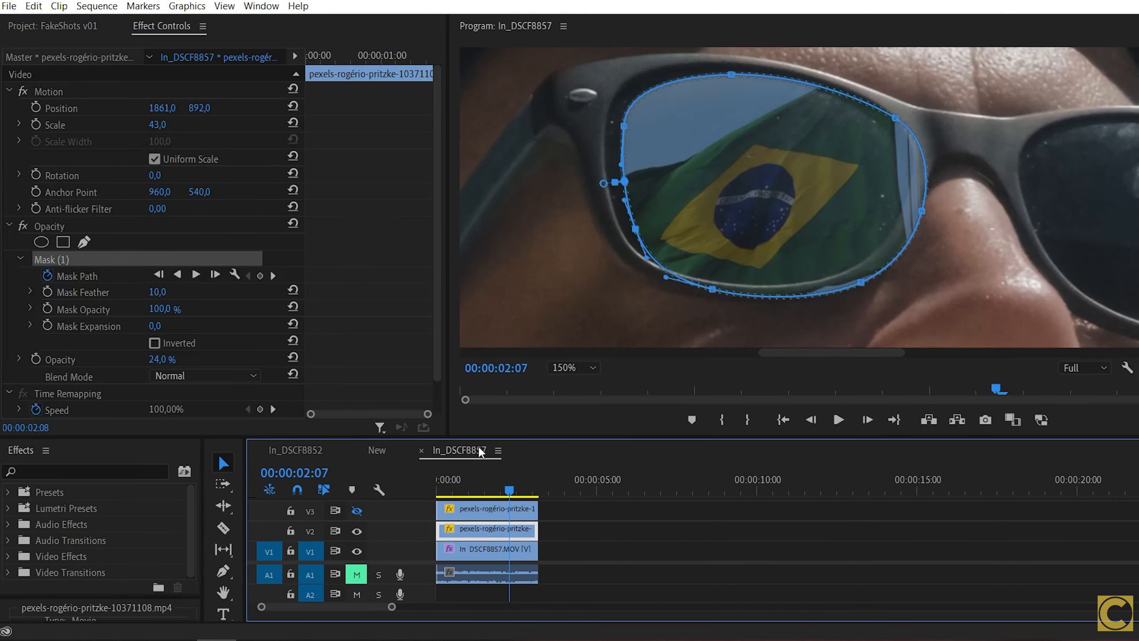
pyautogui.press('Right')
pyautogui.moveTo(751, 191); pyautogui.dragTo(600, 158)
# Step: Realign the mask and adjust its lower edge to the left lens at 00:00:01:20
pyautogui.click(483, 446)
pyautogui.press('Left')
pyautogui.press('Left')
pyautogui.press('Left')
pyautogui.press('Left')
pyautogui.press('Left')
pyautogui.press('Left')
pyautogui.press('Left')
pyautogui.press('Left')
pyautogui.moveTo(783, 201); pyautogui.dragTo(784, 198)
pyautogui.moveTo(711, 270); pyautogui.dragTo(711, 266)
# Step: Fit the mask to the lens at 00:00:01:13 and trim the start of the V2 flag clip to that frame
pyautogui.click(478, 446)
pyautogui.press('Left')
pyautogui.press('Left')
pyautogui.press('Left')
pyautogui.press('Left')
pyautogui.press('Left')
pyautogui.press('Left')
pyautogui.press('Left')
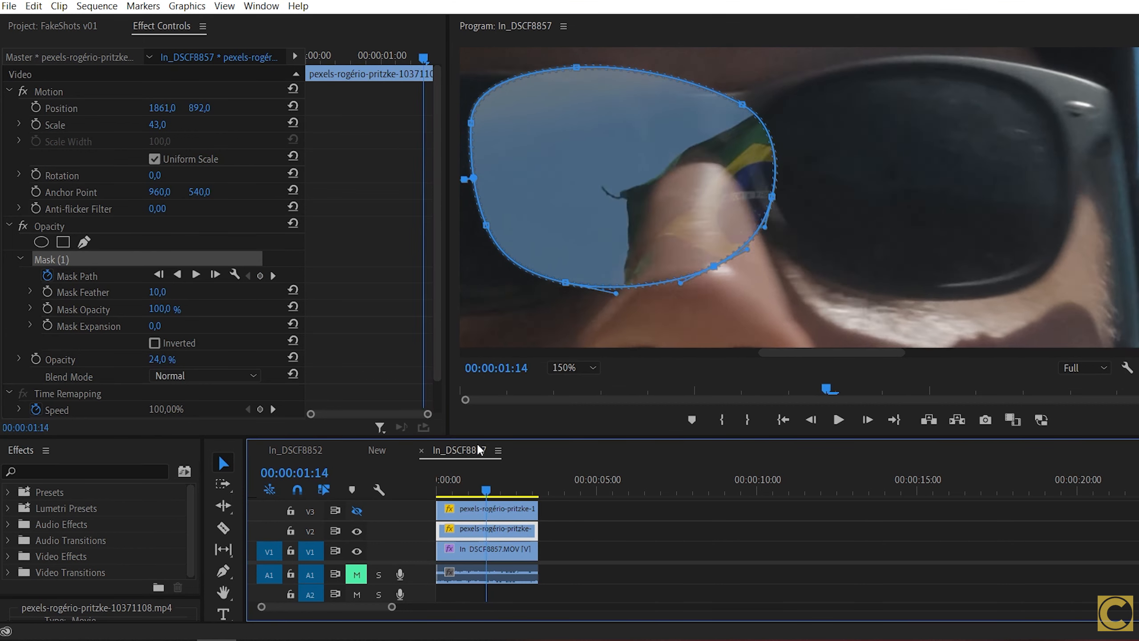
pyautogui.moveTo(789, 352); pyautogui.dragTo(751, 353)
pyautogui.moveTo(868, 156); pyautogui.dragTo(694, 182)
pyautogui.moveTo(840, 207); pyautogui.dragTo(839, 188)
pyautogui.moveTo(776, 167); pyautogui.dragTo(771, 166)
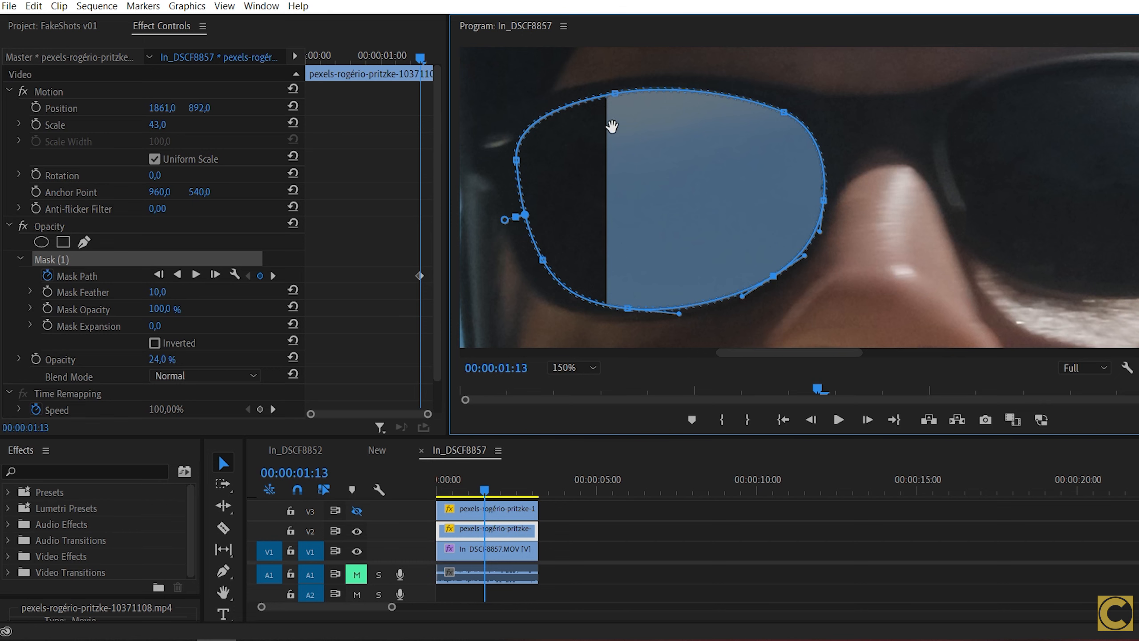
pyautogui.click(442, 531)
pyautogui.moveTo(442, 531); pyautogui.dragTo(484, 531)
# Step: Check the mask backwards from 00:00:03:00 and nudge it into line with the lens at 00:00:02:19
pyautogui.click(486, 481)
pyautogui.moveTo(494, 484); pyautogui.dragTo(517, 486)
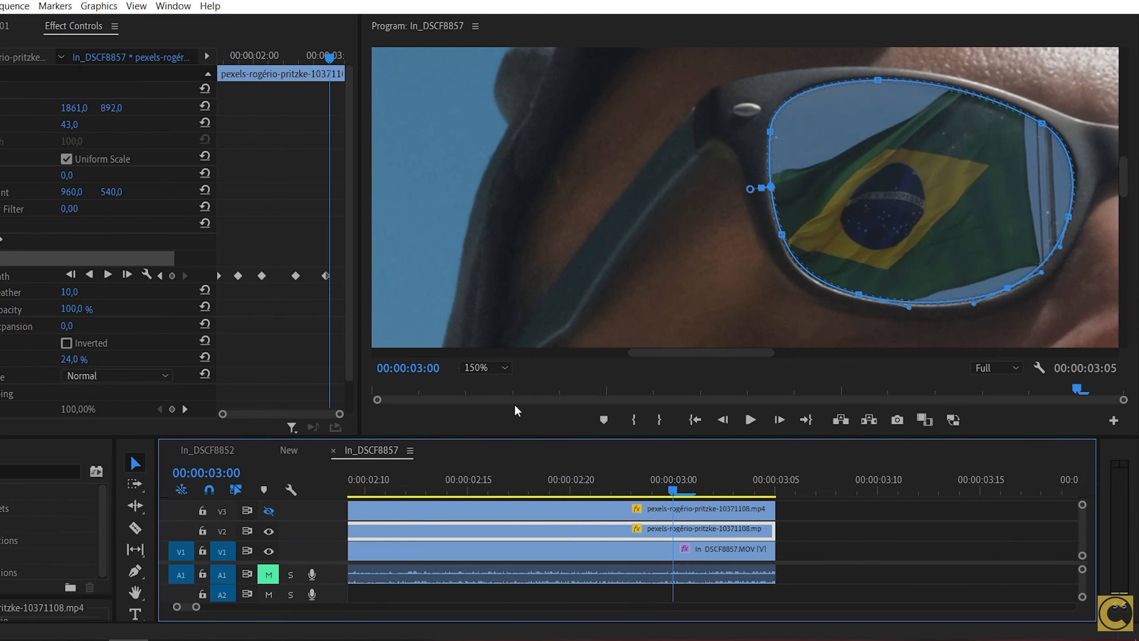
pyautogui.press('Left')
pyautogui.press('Left')
pyautogui.press('Left')
pyautogui.press('Left')
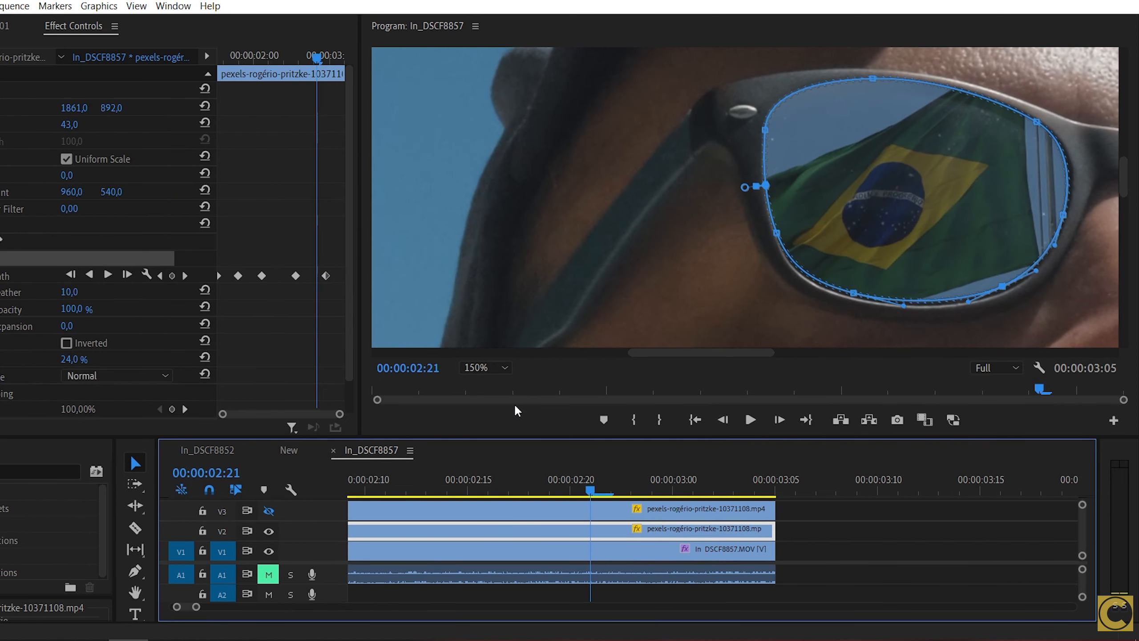
pyautogui.press('Left')
pyautogui.press('Left')
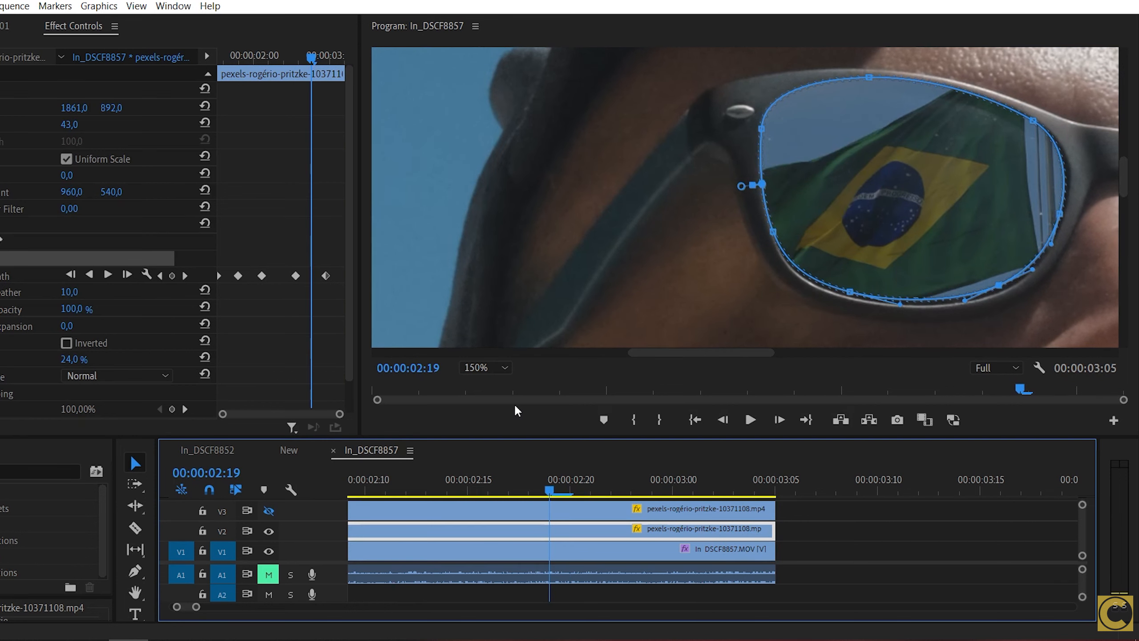
pyautogui.moveTo(849, 193); pyautogui.dragTo(852, 196)
# Step: Correct the mask position over the lens at 00:00:02:12 with a Mask Path keyframe
pyautogui.click(310, 55)
pyautogui.press('Left')
pyautogui.press('Left')
pyautogui.press('Left')
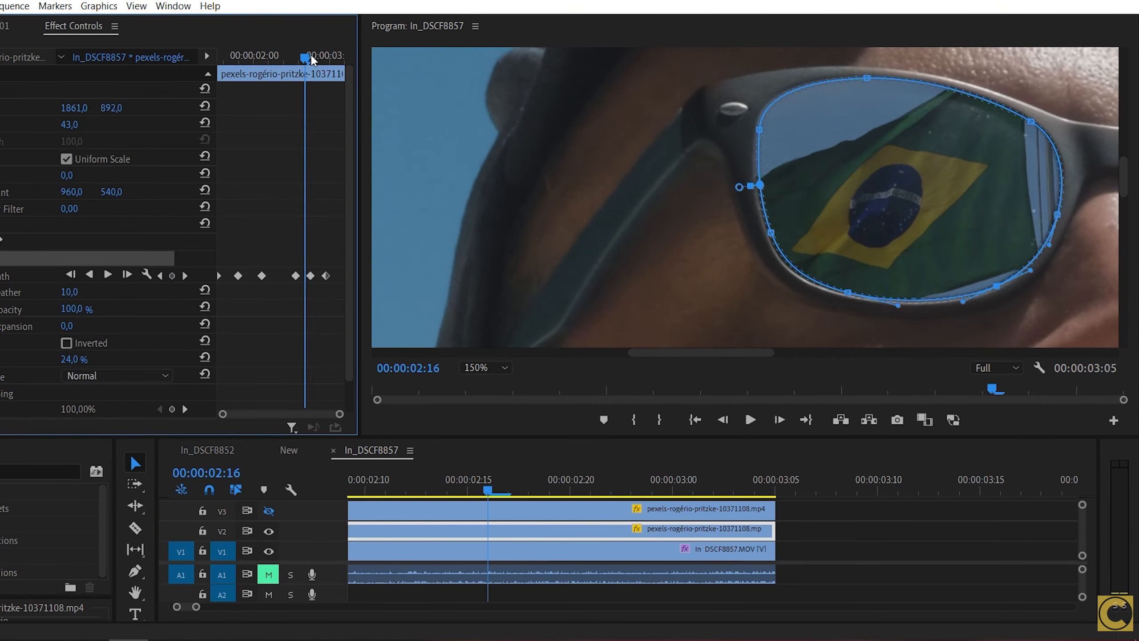
pyautogui.press('Left')
pyautogui.press('Left')
pyautogui.press('Left')
pyautogui.press('Left')
pyautogui.click(820, 145)
# Step: Correct the mask position over the lens with Mask Path keyframes at 00:00:02:06 and 00:00:02:10
pyautogui.press('Left')
pyautogui.press('Left')
pyautogui.press('Left')
pyautogui.press('Left')
pyautogui.press('Left')
pyautogui.press('Left')
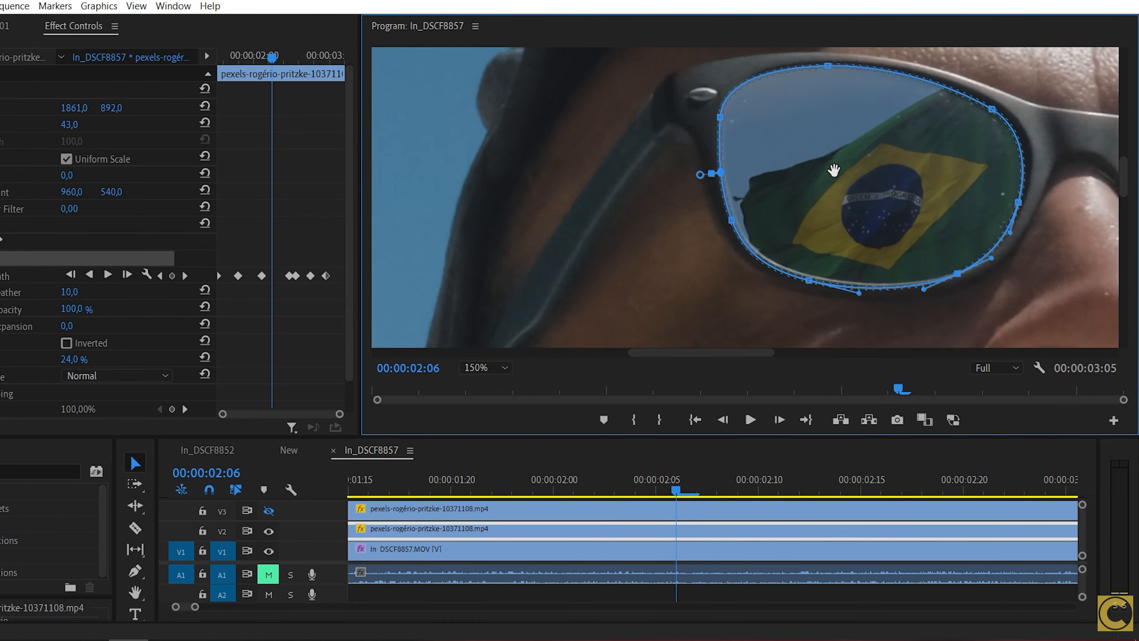
pyautogui.press('Right')
pyautogui.press('Right')
pyautogui.press('Right')
pyautogui.press('Right')
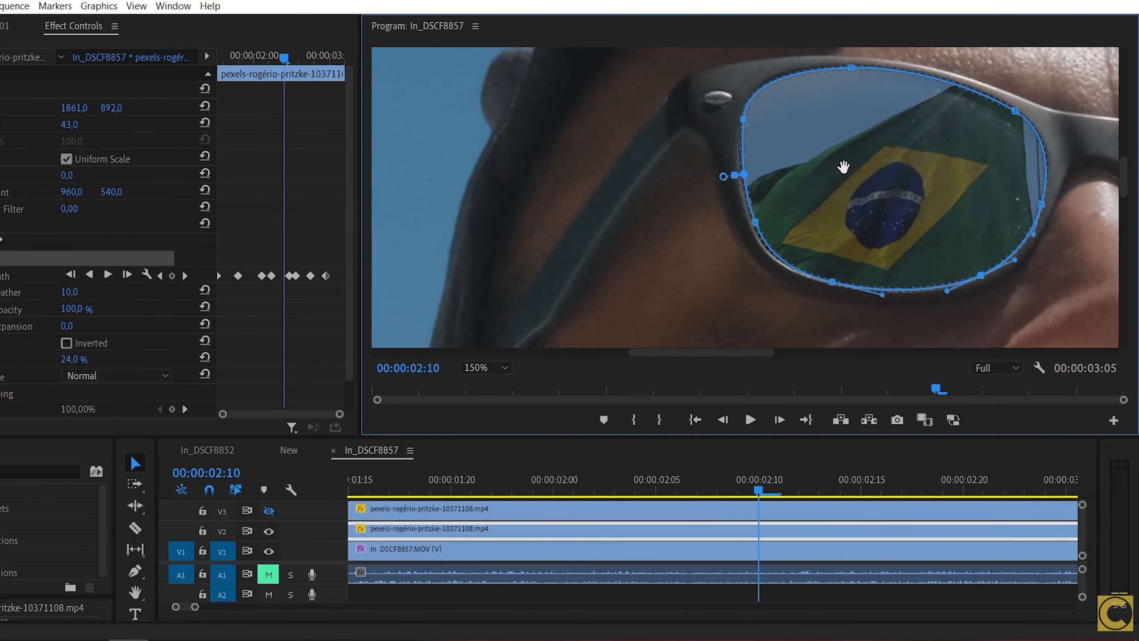
# Step: Realign the lens mask with additional Mask Path keyframes between 00:00:02:01 and 00:00:01:17
pyautogui.press('Left')
pyautogui.press('Left')
pyautogui.press('Left')
pyautogui.press('Left')
pyautogui.press('Left')
pyautogui.press('Left')
pyautogui.press('Left')
pyautogui.press('Left')
pyautogui.press('Left')
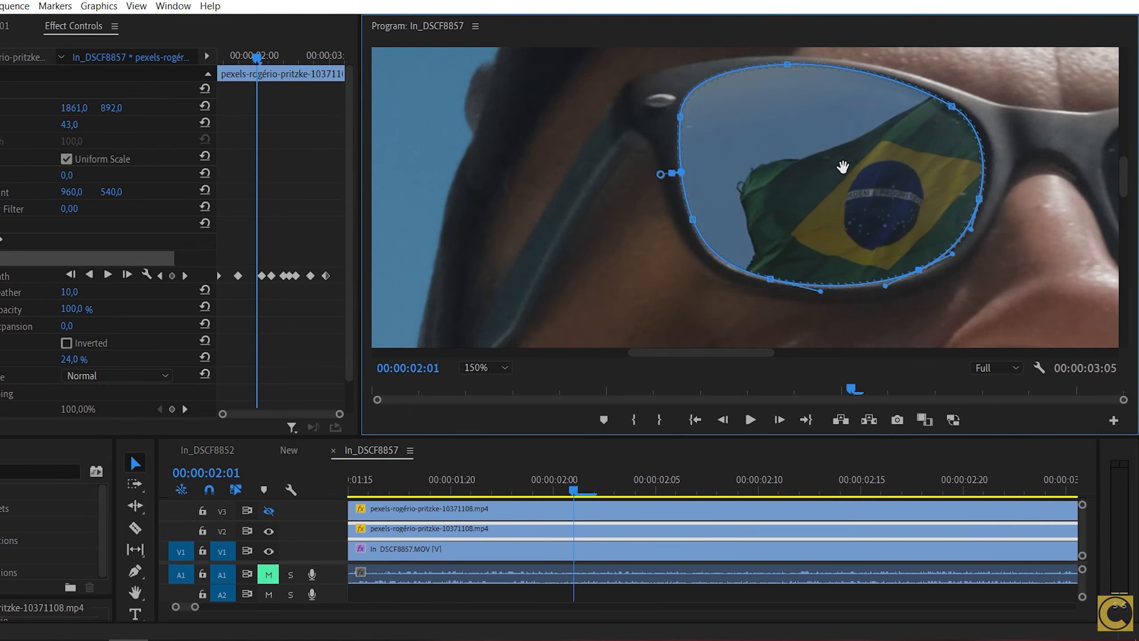
pyautogui.press('Left')
pyautogui.press('Left')
pyautogui.press('Left')
pyautogui.press('Left')
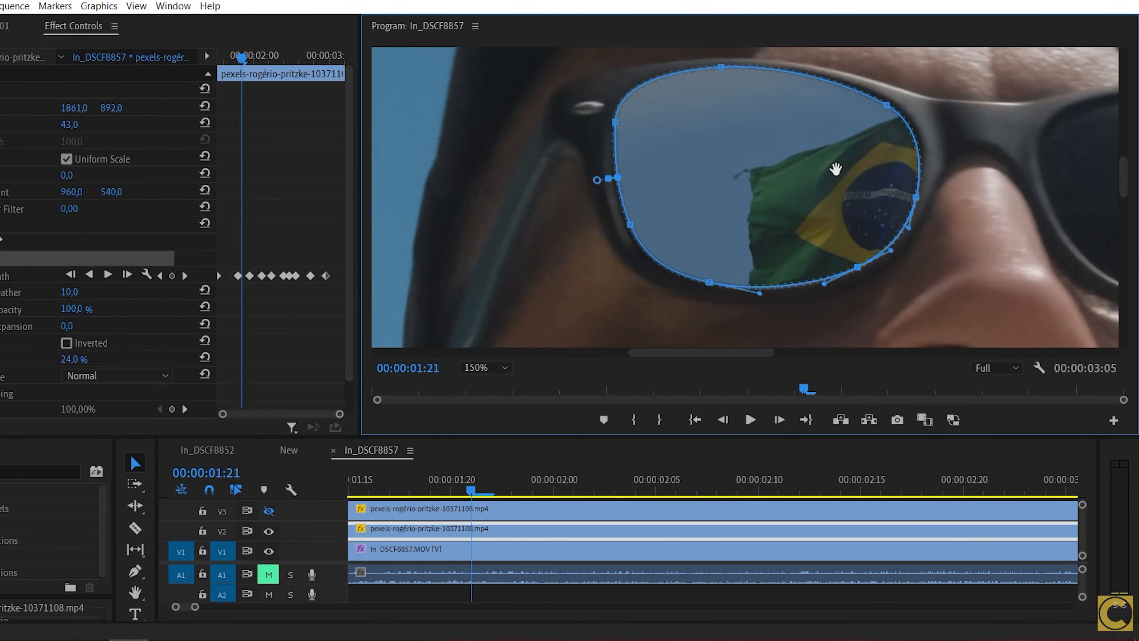
pyautogui.press('Left')
pyautogui.press('Left')
pyautogui.press('Left')
pyautogui.press('Left')
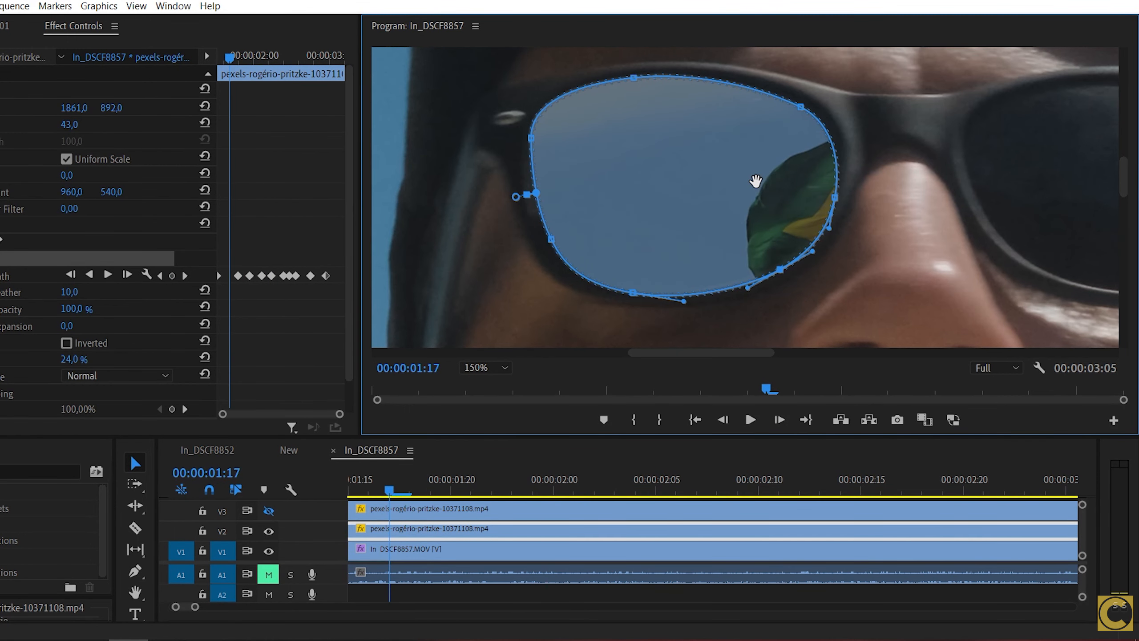
# Step: Examine frame by frame from 00:00:01:17 to 00:00:02:17 how well the mask follows the lens
pyautogui.press('Right')
pyautogui.press('Right')
pyautogui.press('Right')
pyautogui.press('Right')
pyautogui.press('Right')
pyautogui.press('Right')
pyautogui.press('Right')
pyautogui.press('Right')
pyautogui.press('Right')
pyautogui.press('Right')
pyautogui.press('Right')
pyautogui.press('Right')
pyautogui.press('Right')
pyautogui.press('Right')
pyautogui.press('Right')
pyautogui.press('Right')
pyautogui.press('Right')
pyautogui.press('Right')
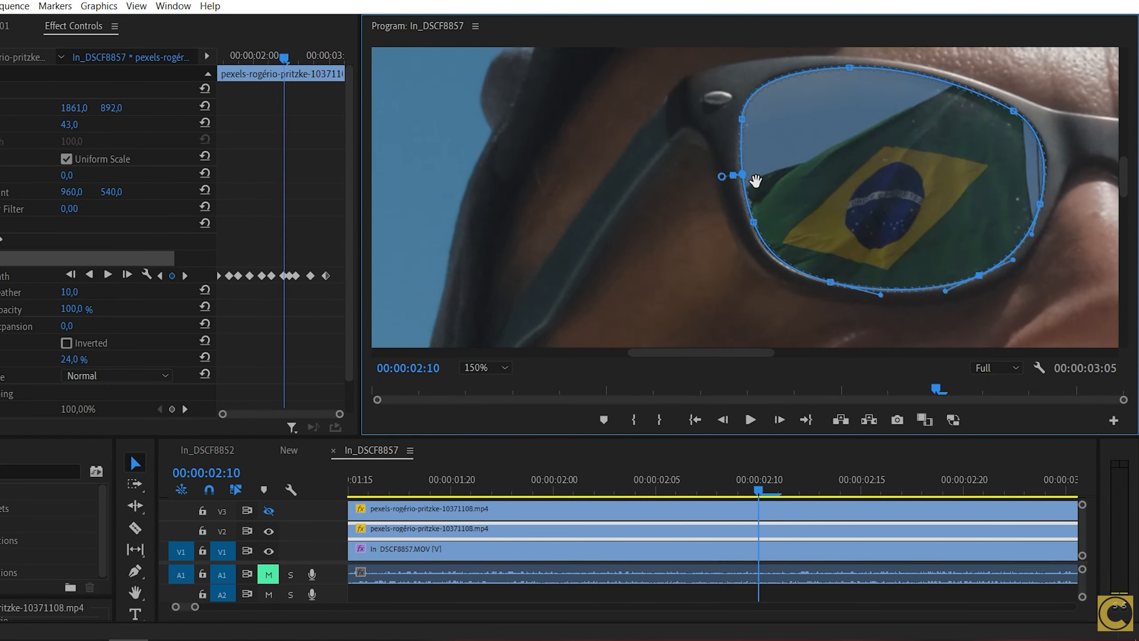
pyautogui.press('Right')
pyautogui.press('Right')
pyautogui.press('Right')
pyautogui.press('Right')
pyautogui.press('Right')
pyautogui.press('Right')
pyautogui.press('Right')
# Step: Compare the Soft Light, Overlay, Hard Light and Vivid Light blend modes on the V2 flag clip and settle on Soft Light
pyautogui.click(122, 375)
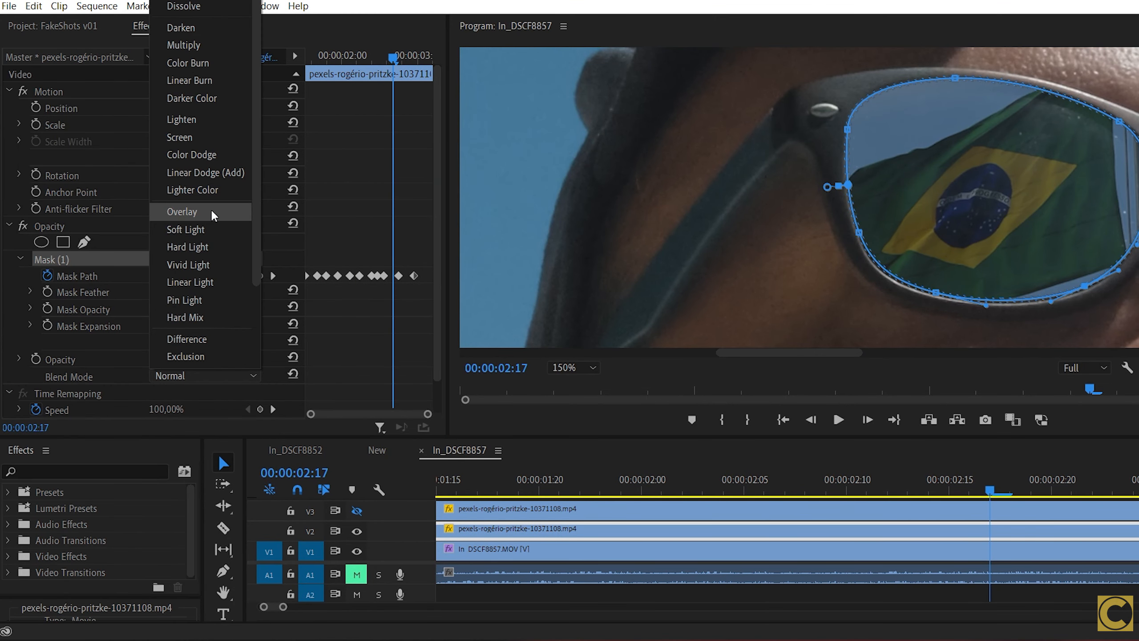
pyautogui.click(208, 229)
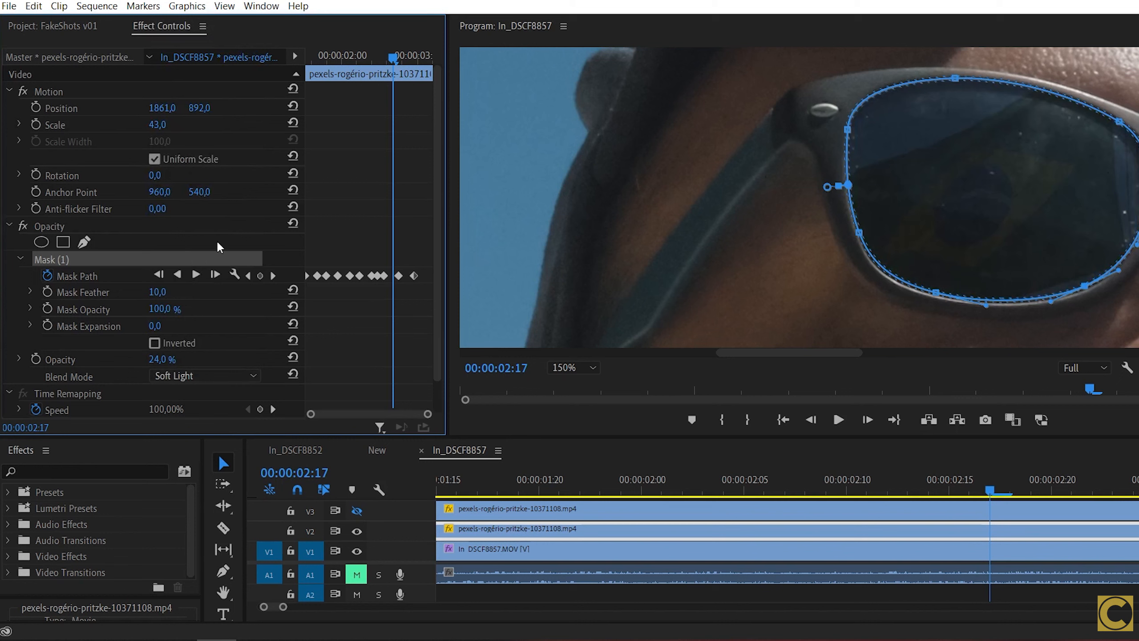
pyautogui.click(193, 375)
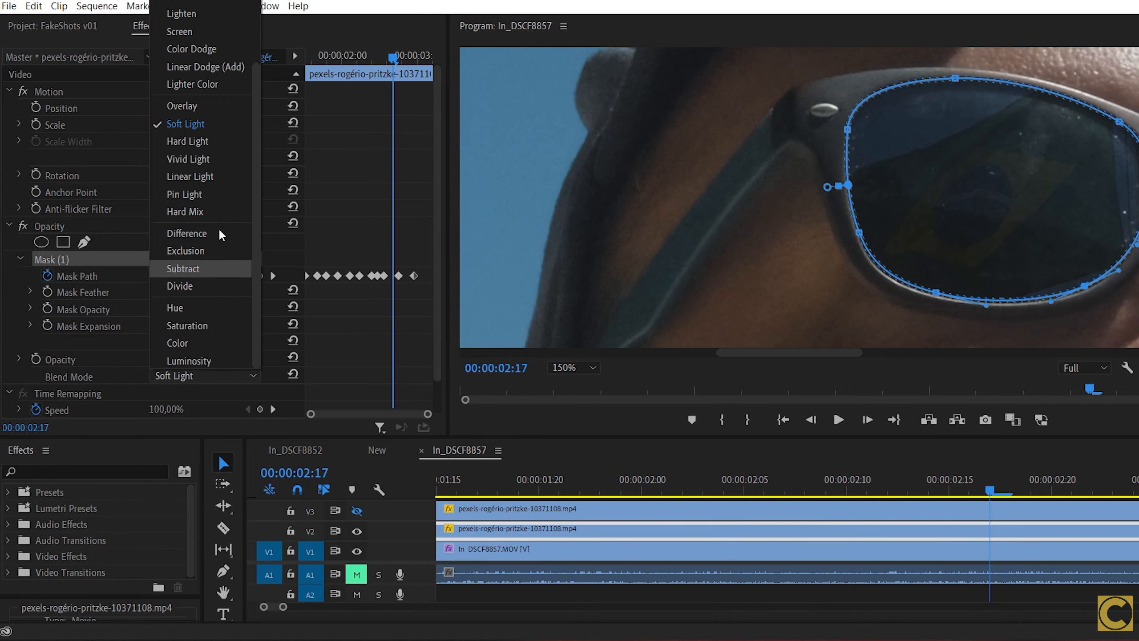
pyautogui.click(206, 106)
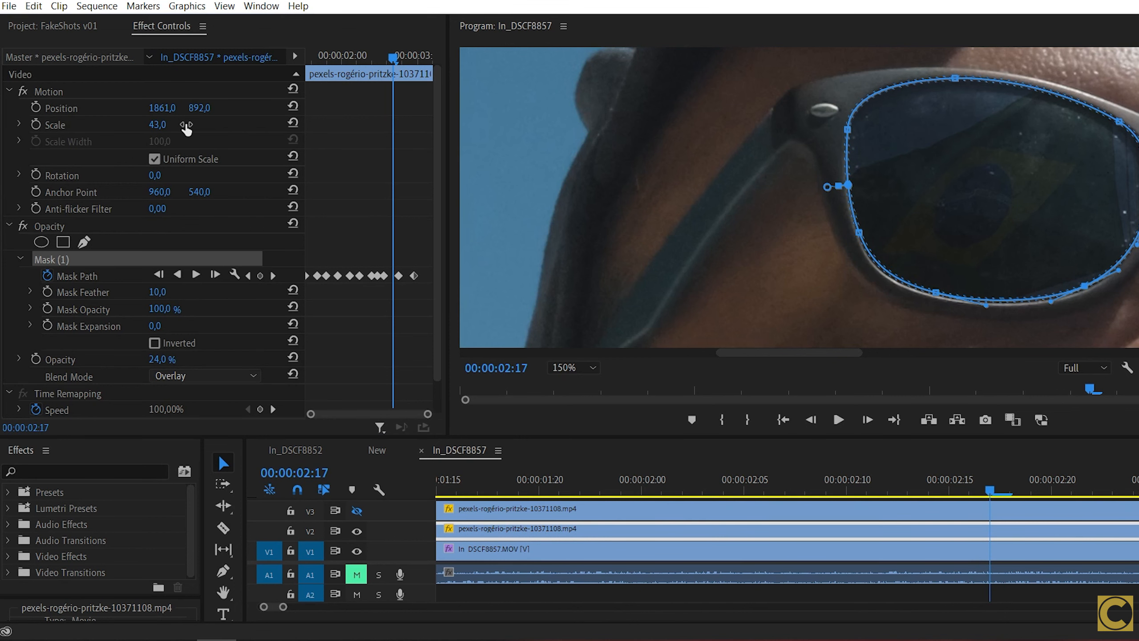
pyautogui.click(207, 376)
pyautogui.click(209, 140)
pyautogui.click(206, 376)
pyautogui.click(214, 159)
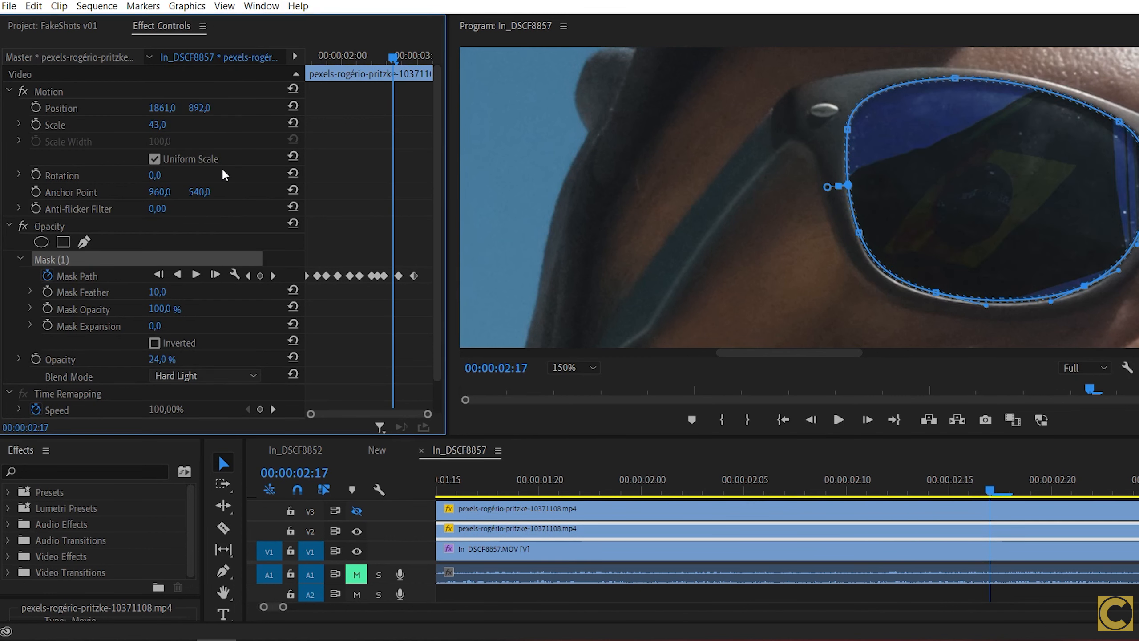
pyautogui.click(205, 375)
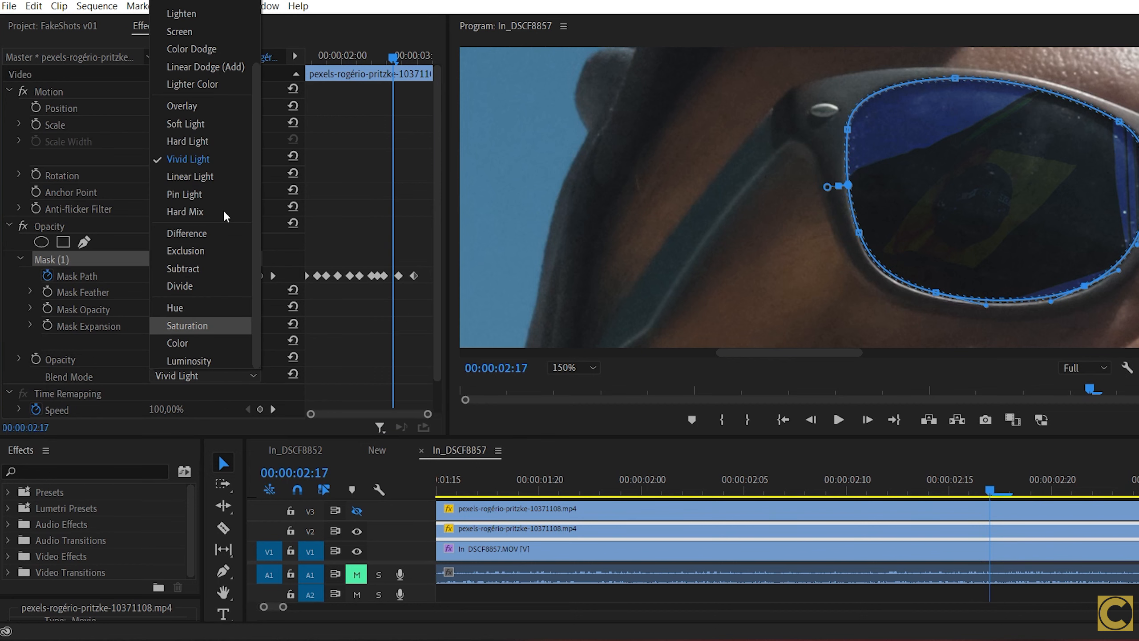
pyautogui.click(208, 123)
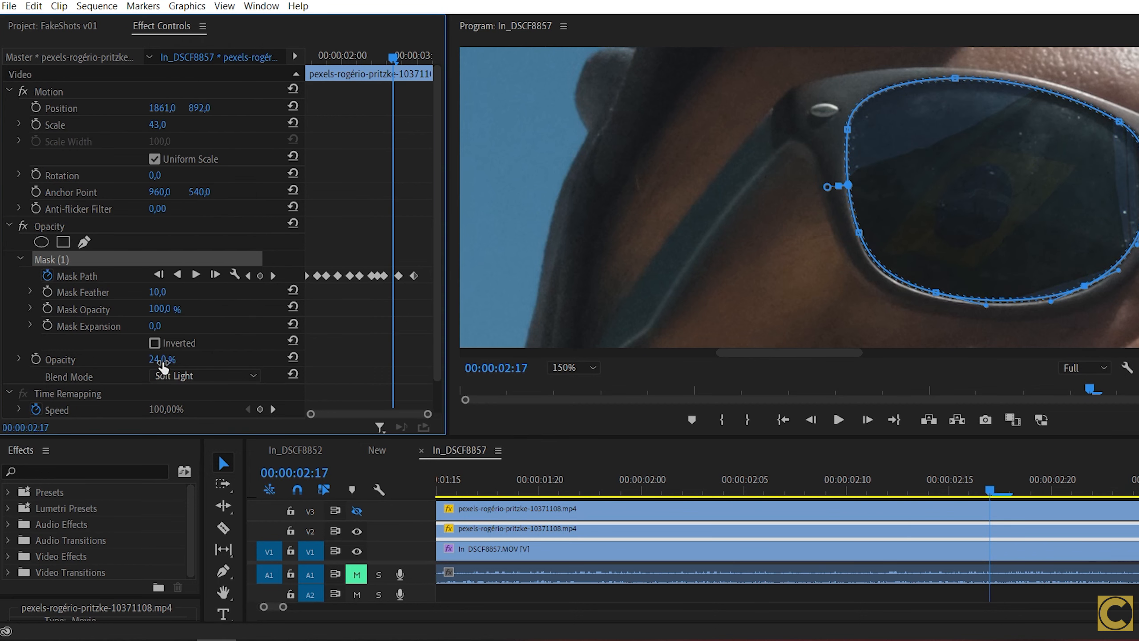
# Step: Try the V2 flag clip at 80% opacity against the whole shot and set its opacity to 100%
pyautogui.moveTo(162, 359); pyautogui.dragTo(183, 360)
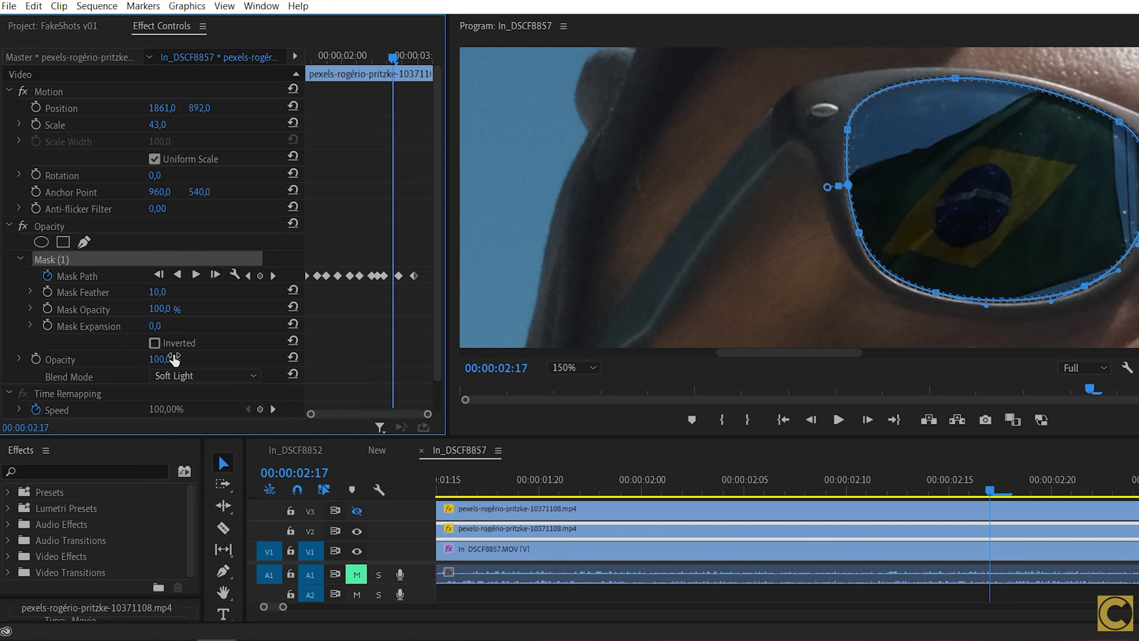
pyautogui.moveTo(166, 363); pyautogui.dragTo(159, 363)
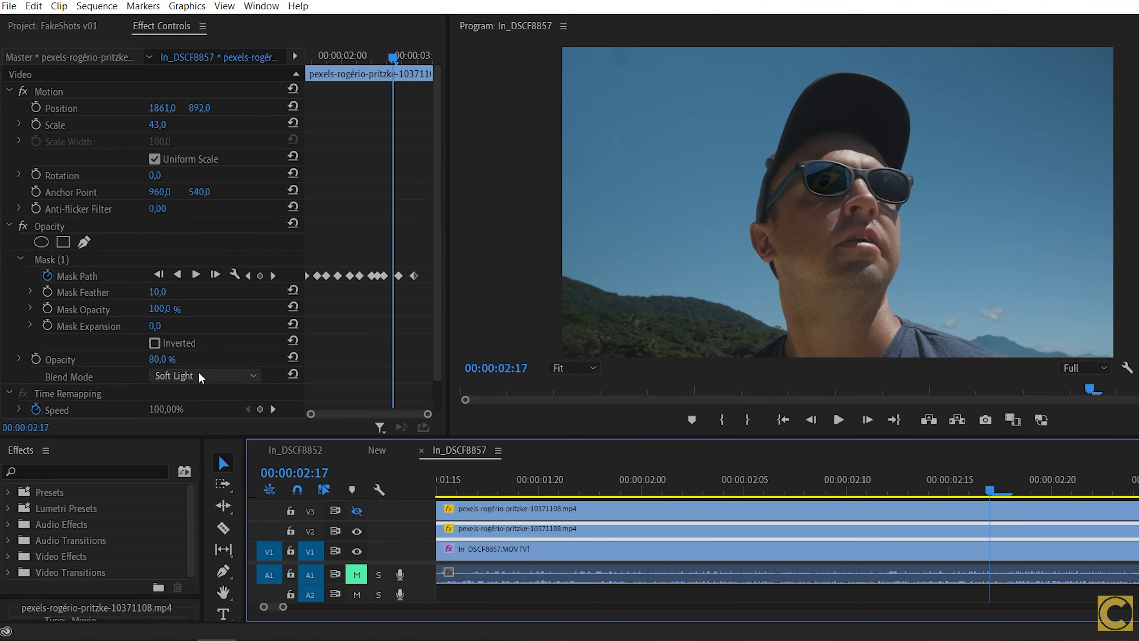
pyautogui.moveTo(161, 360); pyautogui.dragTo(170, 359)
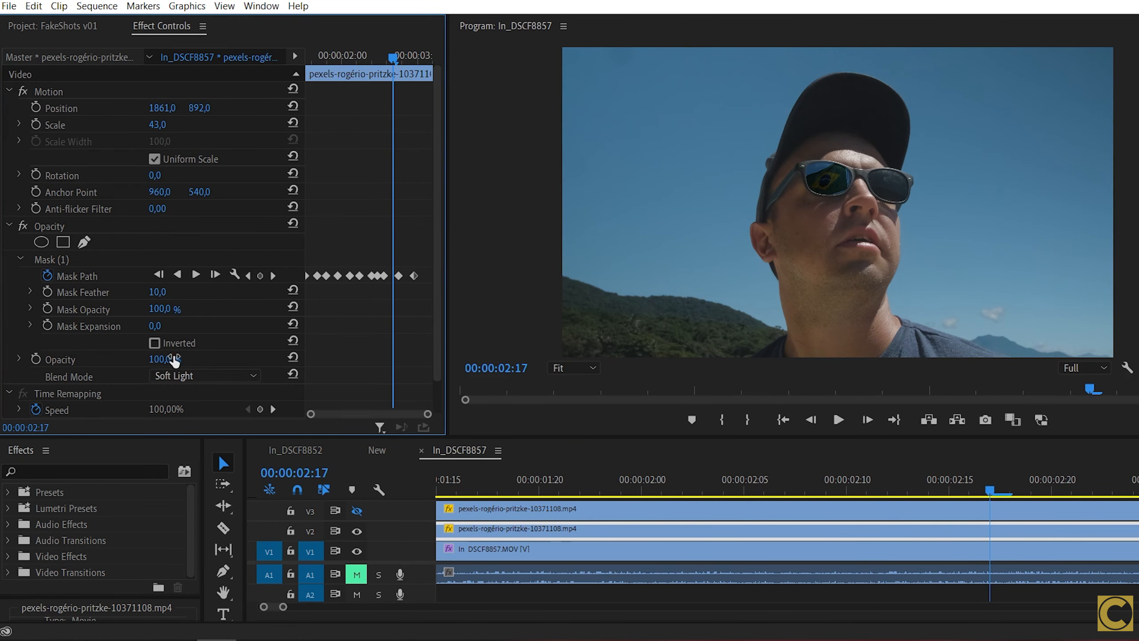
# Step: Enable Opacity keyframing on the V2 flag clip at 00:00:01:20 with the value at 100%
pyautogui.moveTo(986, 484); pyautogui.dragTo(454, 488)
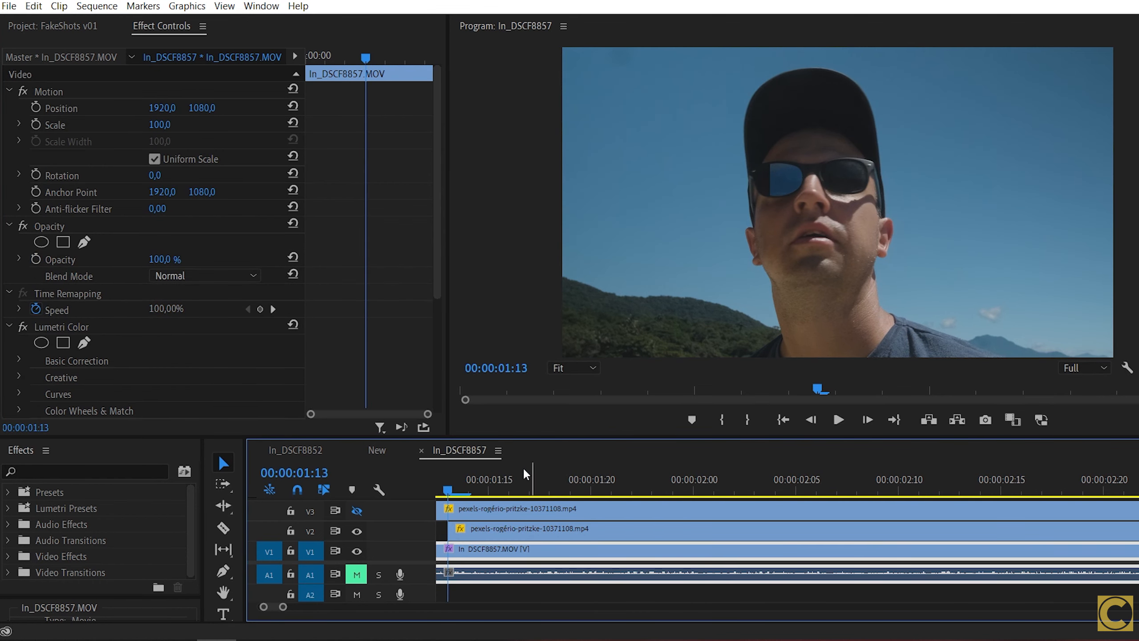
pyautogui.moveTo(458, 492); pyautogui.dragTo(591, 480)
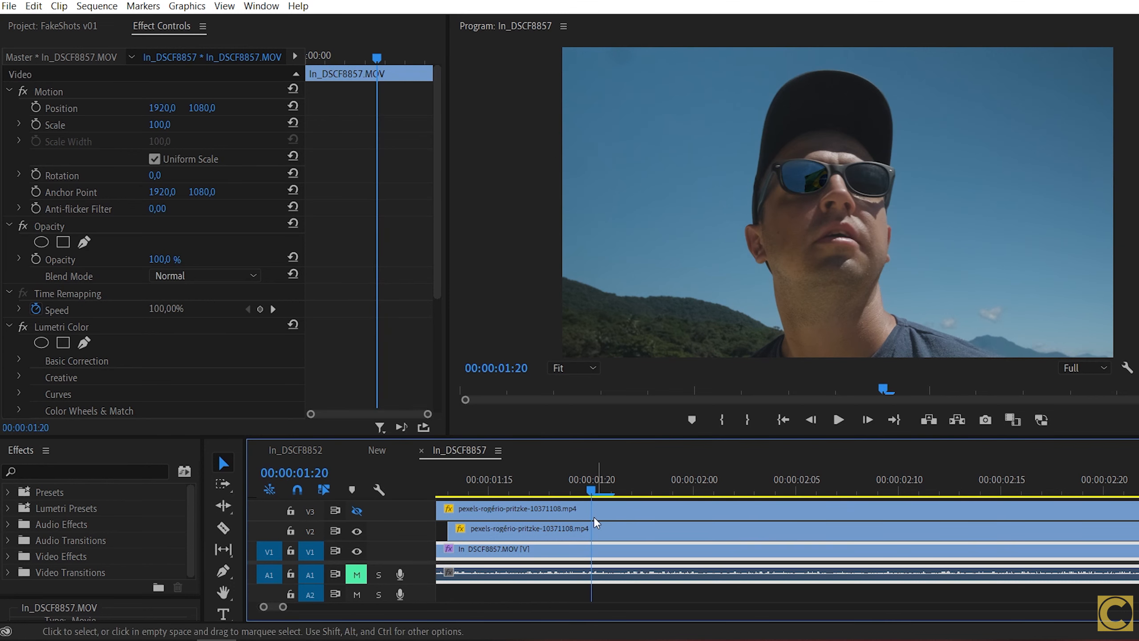
pyautogui.click(596, 529)
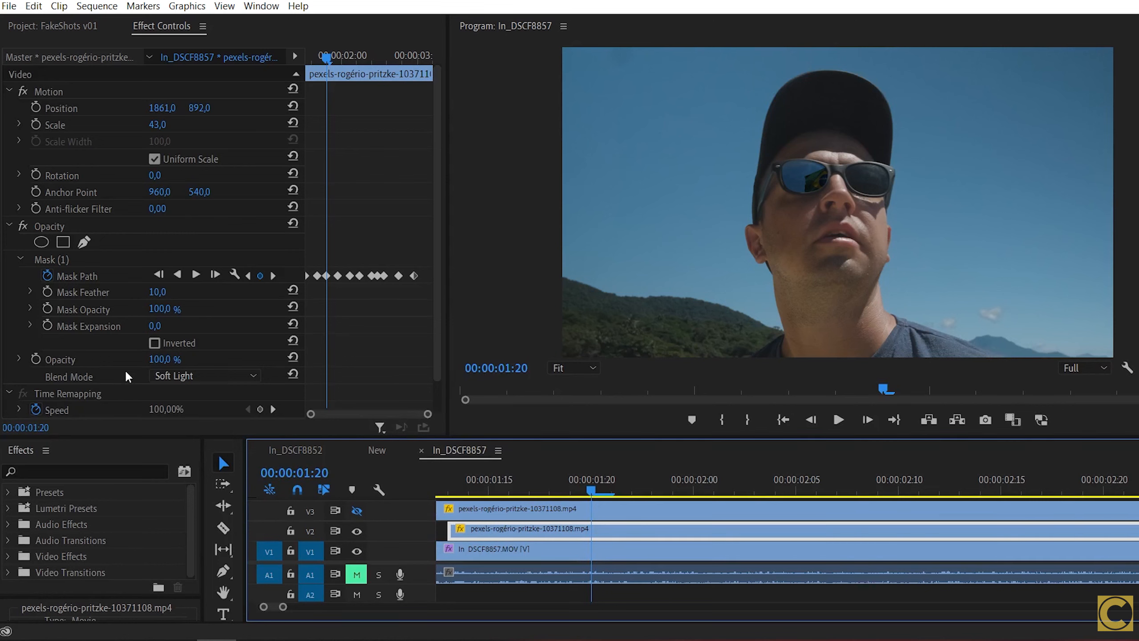
pyautogui.click(36, 359)
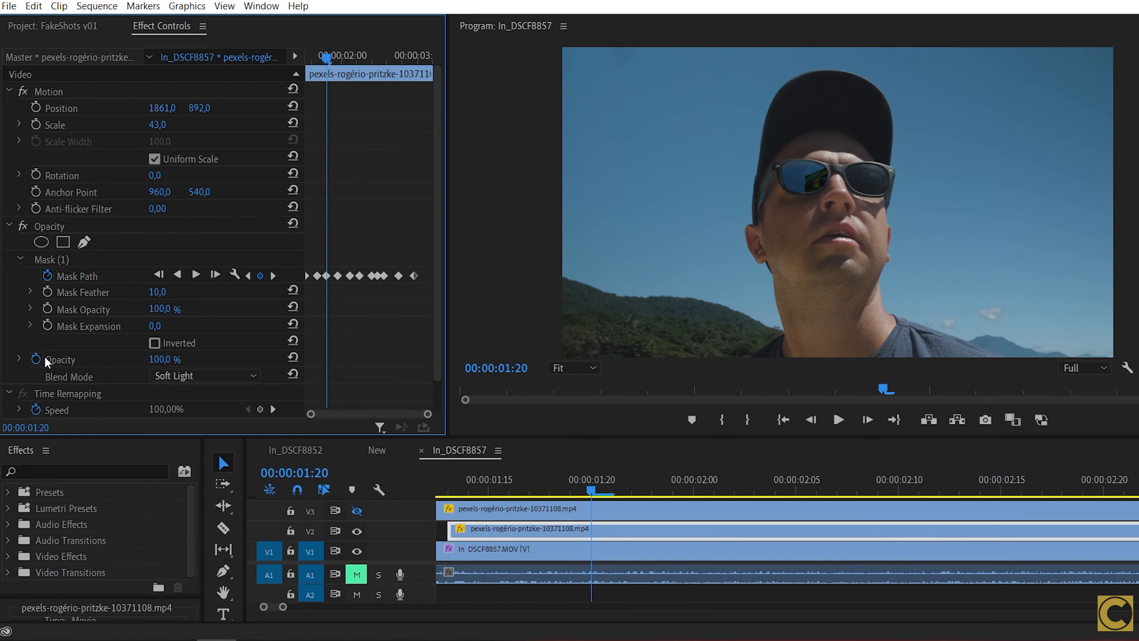
# Step: Add an Opacity keyframe of 0% at the start of the V2 flag clip, 00:00:01:13
pyautogui.click(447, 480)
pyautogui.moveTo(167, 360); pyautogui.dragTo(115, 360)
# Step: Examine frame by frame from 00:00:01:13 how the flag reflection fades in on the first lens and follows it
pyautogui.press('Right')
pyautogui.press('Right')
pyautogui.press('Right')
pyautogui.press('Right')
pyautogui.press('Right')
pyautogui.press('Right')
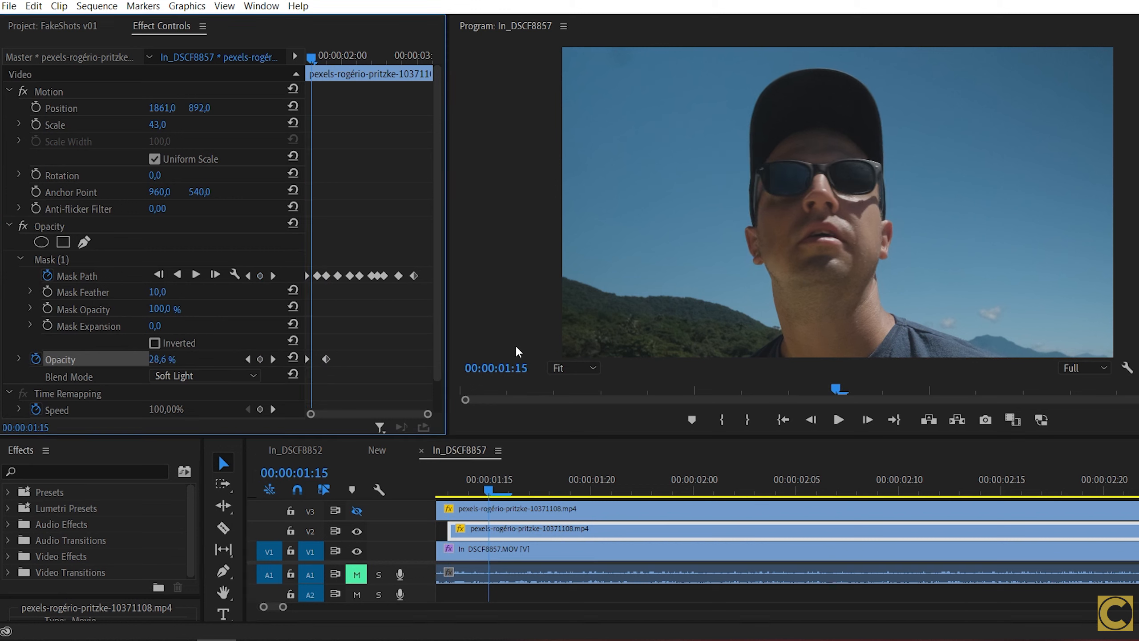
pyautogui.press('Right')
pyautogui.press('Right')
pyautogui.press('Right')
pyautogui.press('Right')
pyautogui.press('Right')
pyautogui.press('Right')
pyautogui.press('Right')
pyautogui.press('Right')
pyautogui.press('Right')
pyautogui.press('Right')
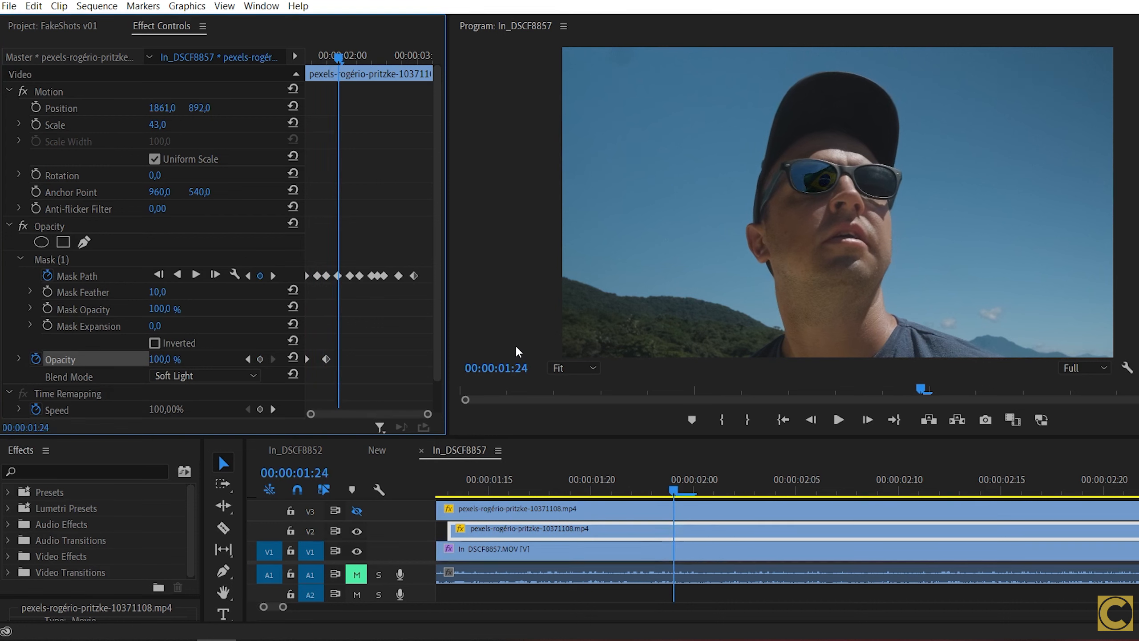
pyautogui.press('Right')
pyautogui.press('Right')
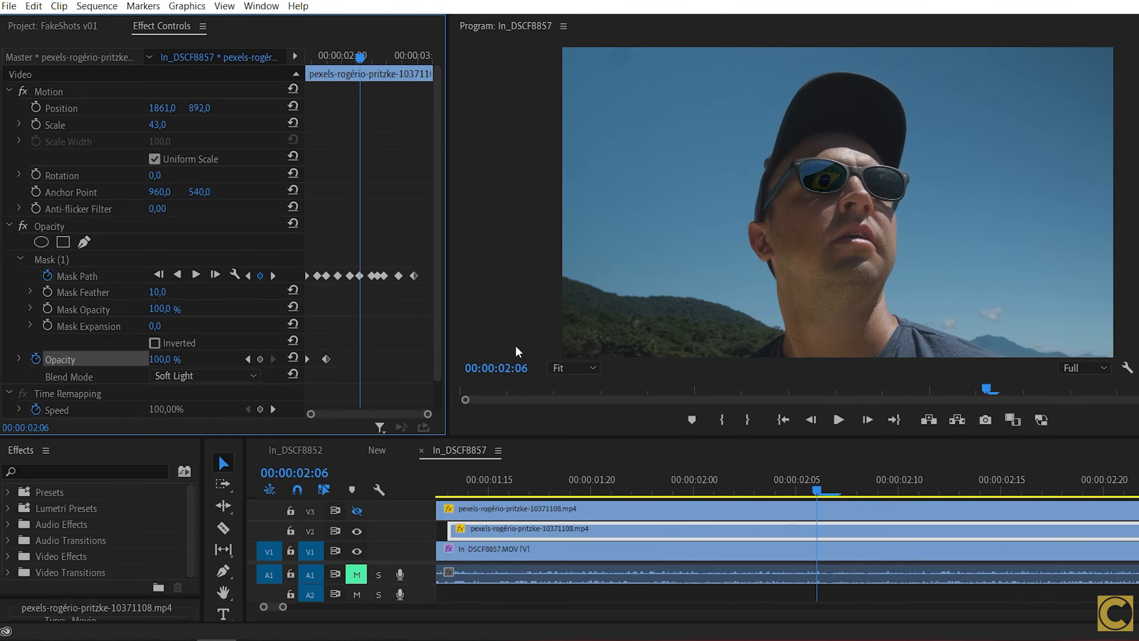
pyautogui.press('Right')
pyautogui.press('Right')
pyautogui.press('Right')
pyautogui.press('Right')
pyautogui.press('Right')
pyautogui.press('Right')
pyautogui.press('Right')
pyautogui.press('Right')
pyautogui.press('Right')
pyautogui.press('Right')
pyautogui.press('Right')
pyautogui.press('Right')
pyautogui.press('Right')
pyautogui.press('Right')
pyautogui.press('Right')
pyautogui.press('Right')
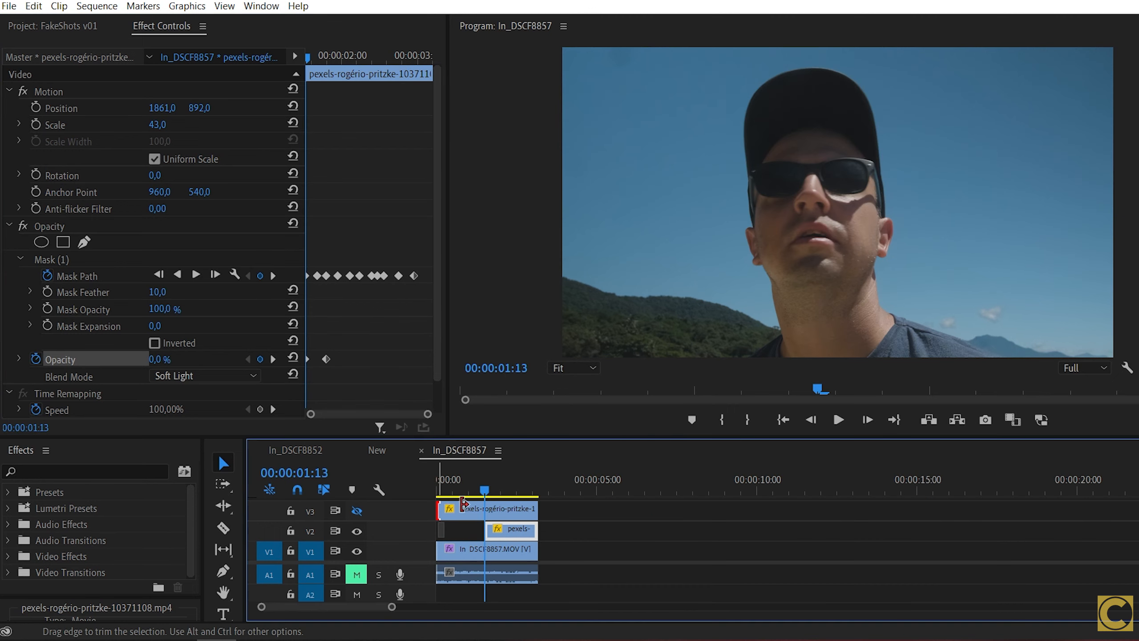
# Step: Trim the start of the V3 flag clip to 00:00:01:13, level with the start of the V2 clip
pyautogui.moveTo(441, 510); pyautogui.dragTo(488, 509)
pyautogui.click(503, 490)
pyautogui.press('\\')
# Step: Copy Mask (1) from the V2 flag clip at 00:00:03:00, then select the V3 flag clip and make its track visible
pyautogui.click(1047, 476)
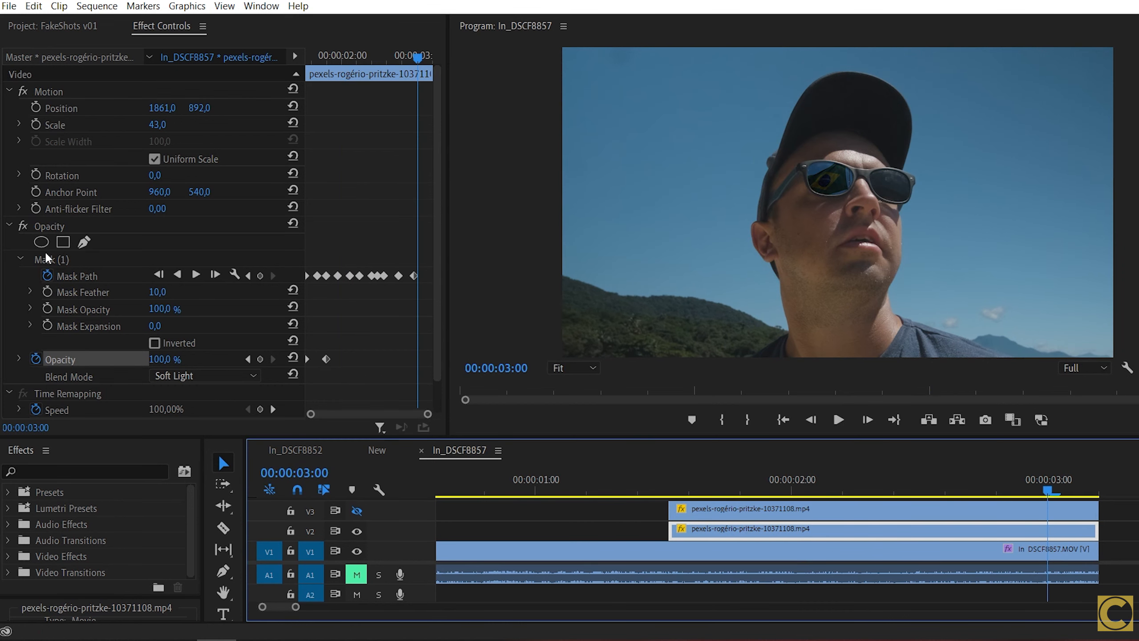
pyautogui.click(48, 255)
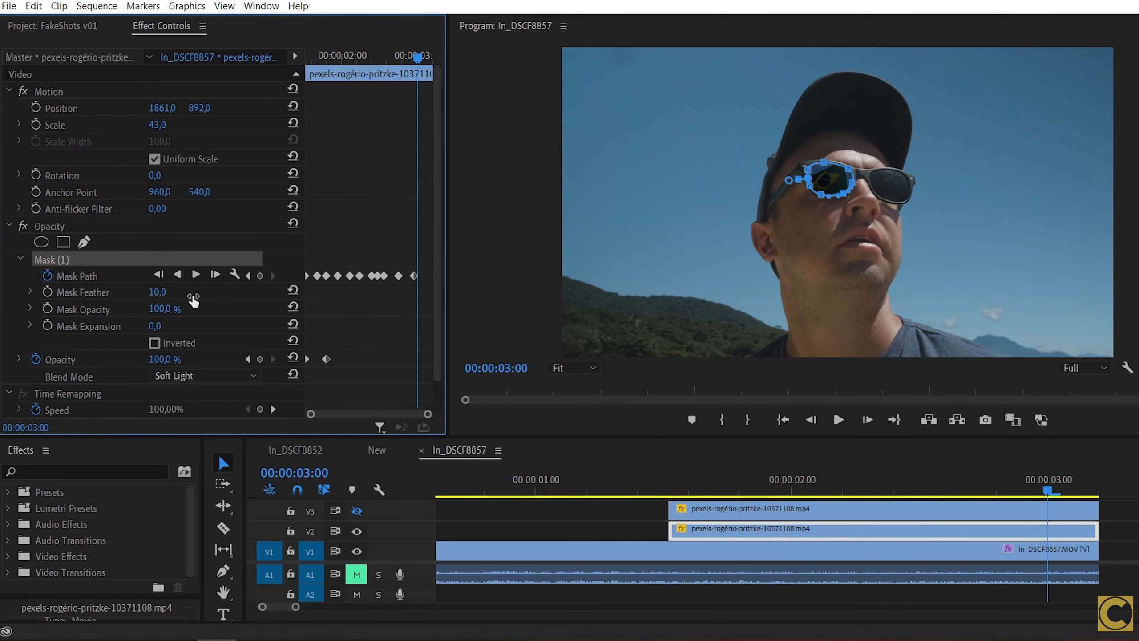
pyautogui.click(1024, 505)
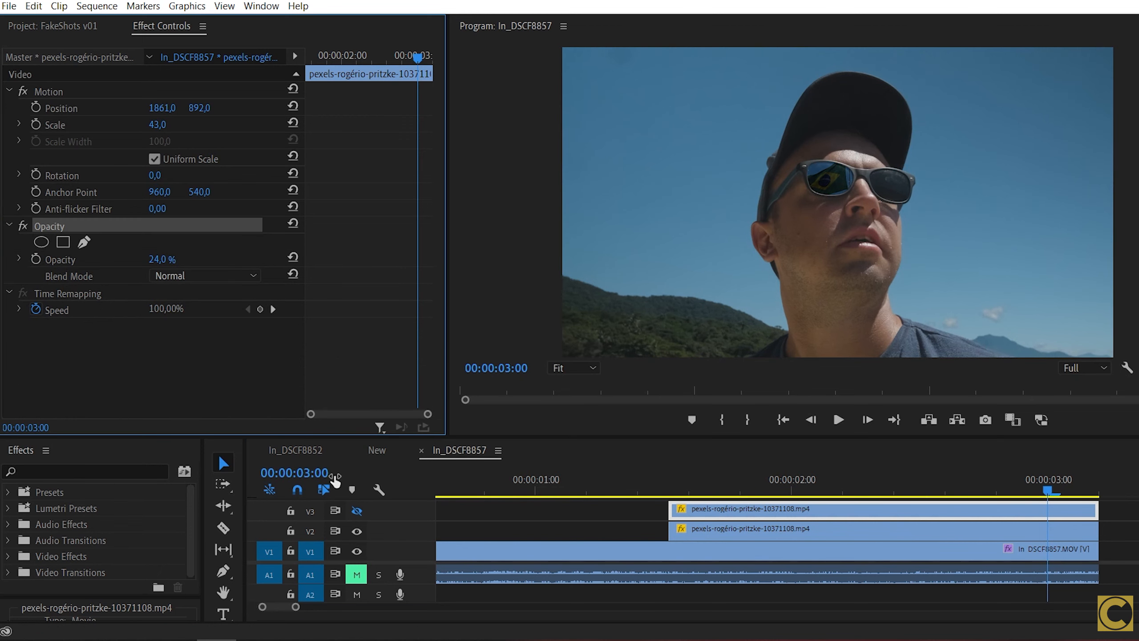
pyautogui.click(357, 511)
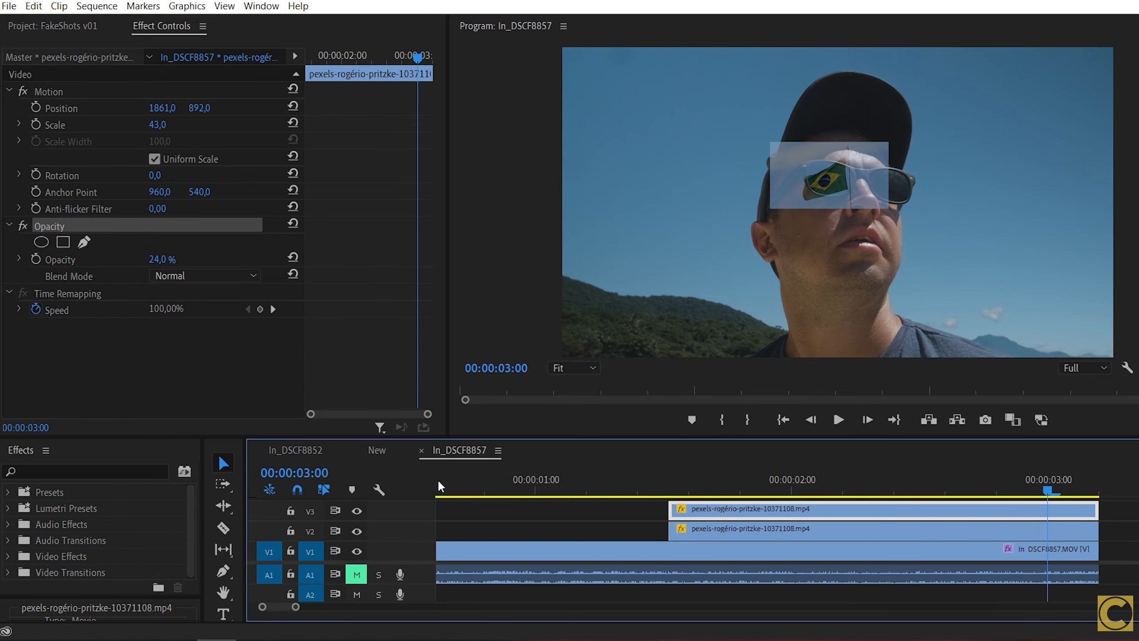
# Step: Move the V3 flag clip over the other lens by setting its Position to 2188, 945
pyautogui.moveTo(157, 109); pyautogui.dragTo(338, 109)
pyautogui.moveTo(199, 109); pyautogui.dragTo(222, 109)
pyautogui.moveTo(162, 109); pyautogui.dragTo(129, 109)
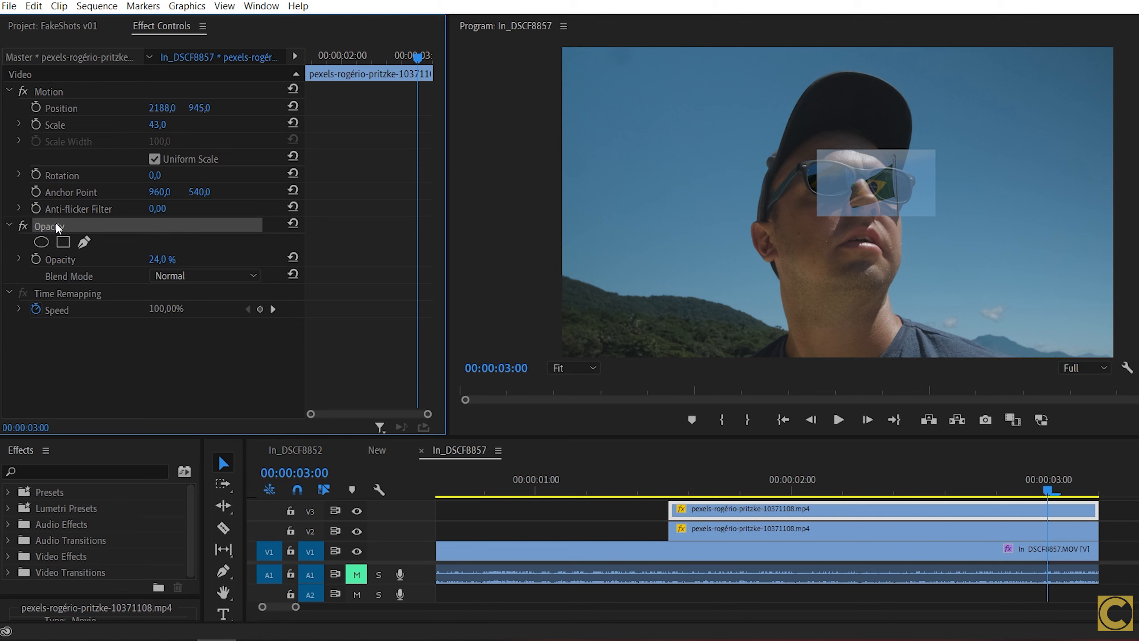
# Step: Paste the copied mask into the V3 flag clip's Opacity effect and delete its Mask Path keyframes
pyautogui.hotkey('ctrl', 'v')
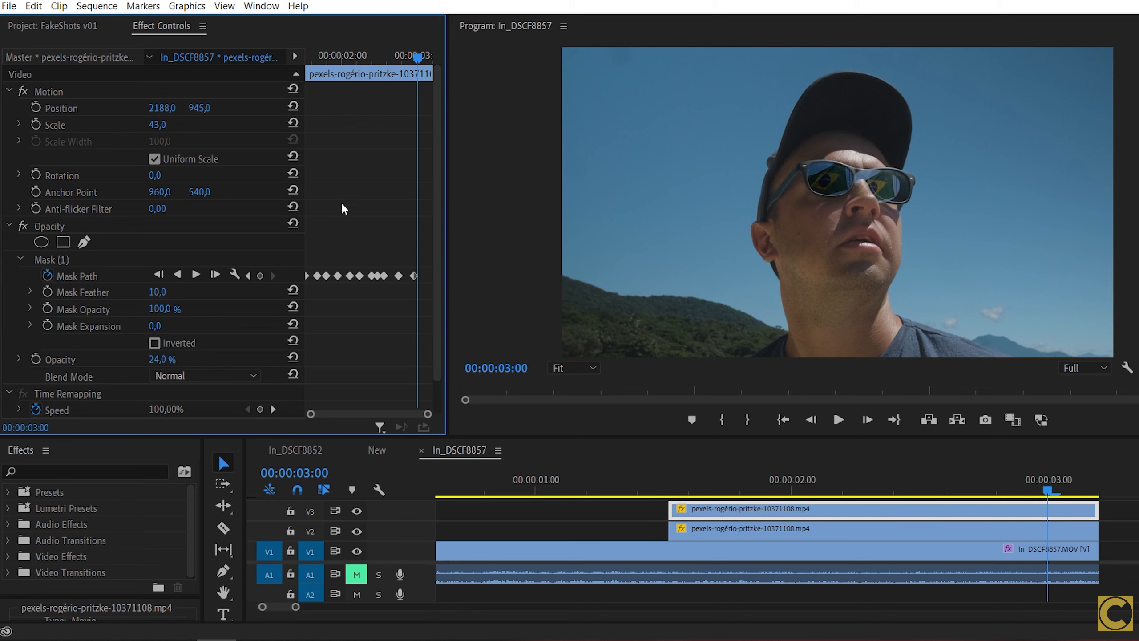
pyautogui.click(47, 276)
pyautogui.click(664, 337)
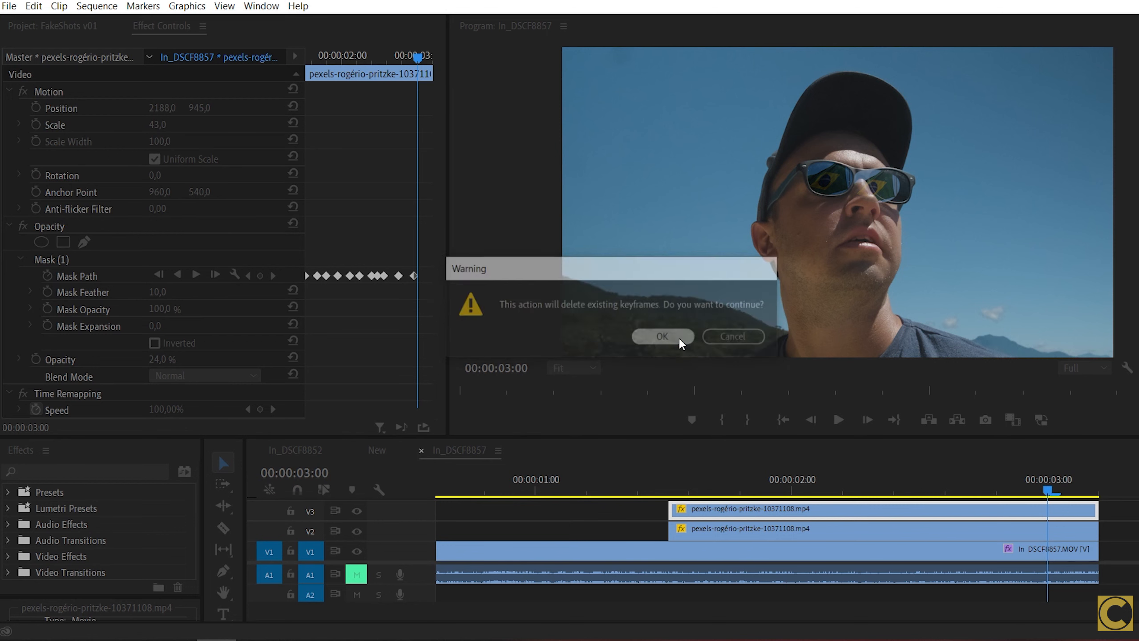
# Step: View the program at 150% and move and reshape the V3 clip's mask to match the outline of the second lens
pyautogui.click(585, 366)
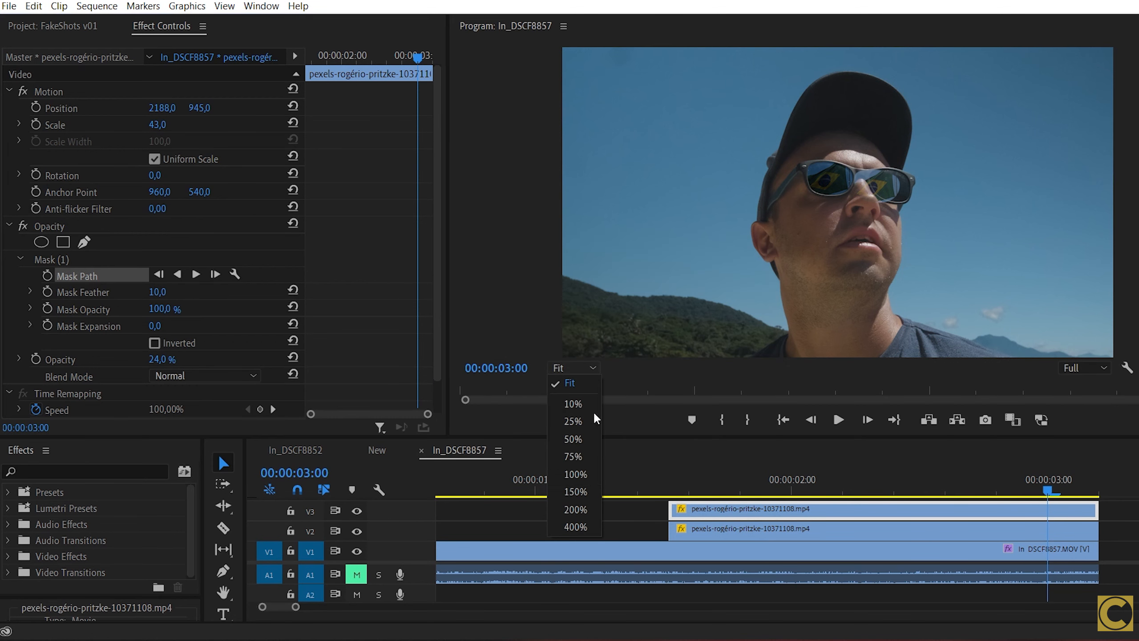
pyautogui.click(578, 491)
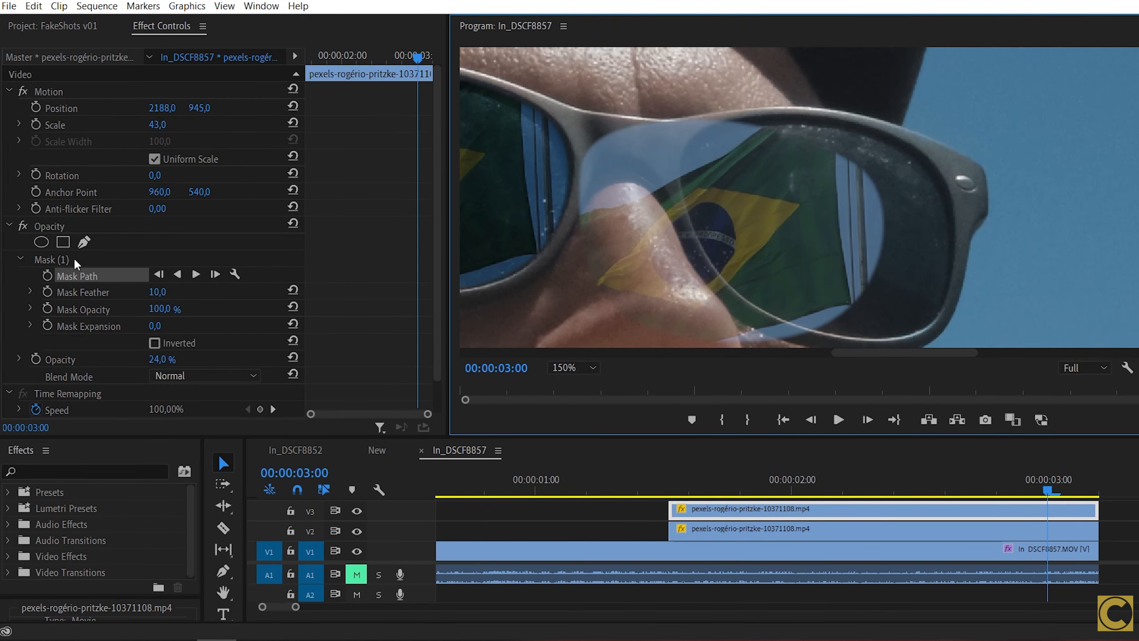
pyautogui.click(59, 259)
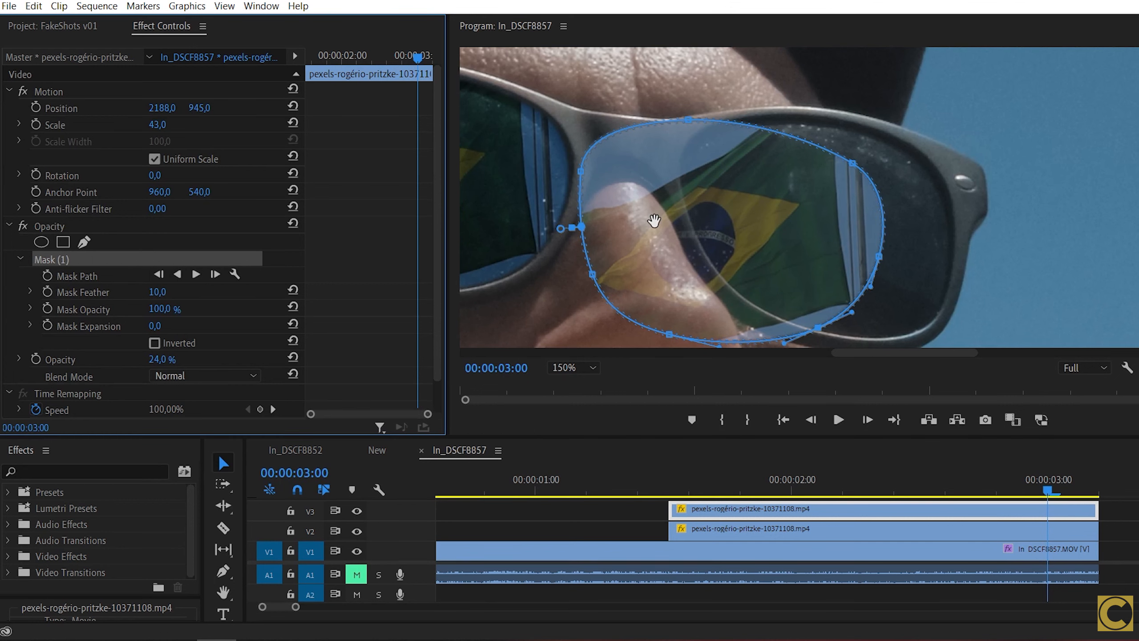
pyautogui.moveTo(666, 220); pyautogui.dragTo(763, 215)
pyautogui.moveTo(690, 271); pyautogui.dragTo(713, 263)
pyautogui.moveTo(766, 331); pyautogui.dragTo(797, 323)
pyautogui.moveTo(916, 323); pyautogui.dragTo(914, 328)
pyautogui.moveTo(977, 252); pyautogui.dragTo(956, 219)
pyautogui.click(950, 159)
pyautogui.moveTo(930, 153); pyautogui.dragTo(952, 170)
pyautogui.moveTo(785, 115); pyautogui.dragTo(772, 116)
pyautogui.moveTo(679, 167); pyautogui.dragTo(685, 169)
pyautogui.moveTo(685, 168); pyautogui.dragTo(683, 166)
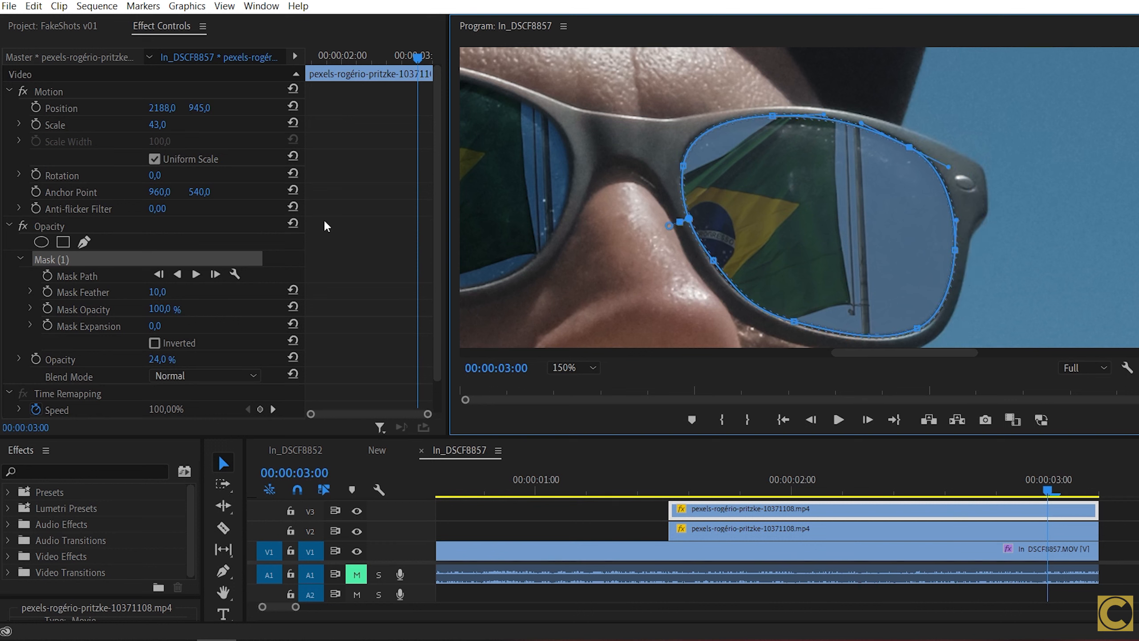
# Step: Enable Mask Path keyframing on the V3 clip at 00:00:03:00 and realign the mask with the lens about ten frames earlier
pyautogui.click(47, 276)
pyautogui.press('Left')
pyautogui.press('Left')
pyautogui.press('Left')
pyautogui.press('Left')
pyautogui.press('Left')
pyautogui.press('Left')
pyautogui.press('Left')
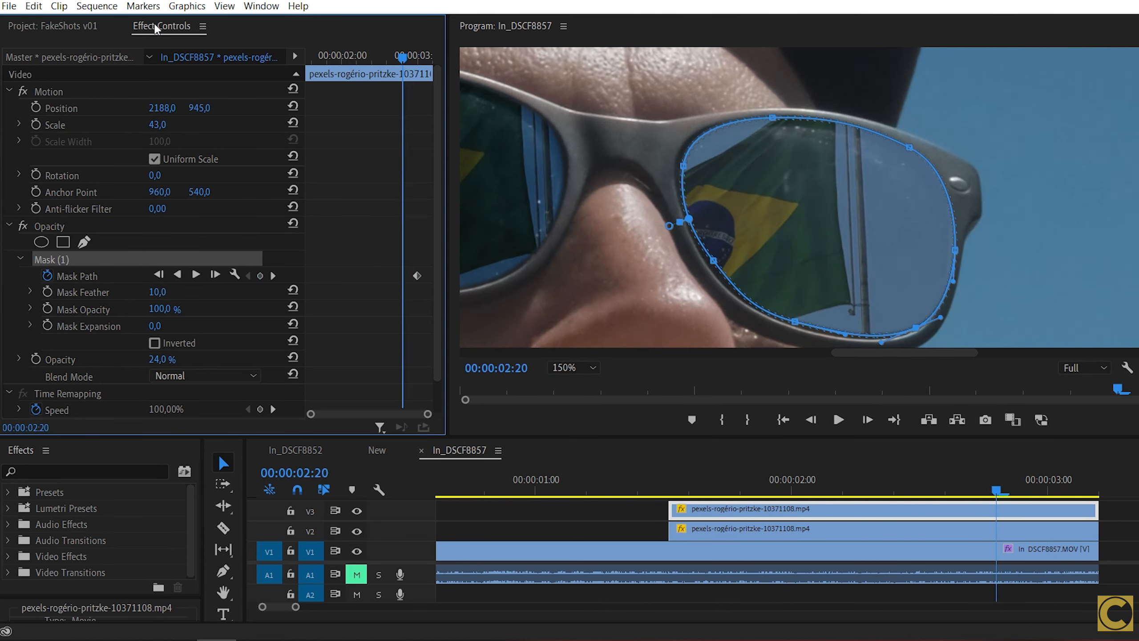
pyautogui.press('Left')
pyautogui.press('Left')
pyautogui.press('Left')
pyautogui.moveTo(824, 198); pyautogui.dragTo(776, 187)
# Step: Go about eleven frames further back and adjust the V3 mask's points to fit the lens edge, adding another Mask Path keyframe
pyautogui.press('Left')
pyautogui.press('Left')
pyautogui.press('Left')
pyautogui.press('Left')
pyautogui.press('Left')
pyautogui.press('Left')
pyautogui.press('Left')
pyautogui.press('Left')
pyautogui.press('Left')
pyautogui.press('Left')
pyautogui.press('Left')
pyautogui.moveTo(714, 99); pyautogui.dragTo(714, 103)
pyautogui.moveTo(851, 129); pyautogui.dragTo(852, 132)
pyautogui.click(146, 26)
# Step: Move the V3 mask onto the second lens at 00:00:01:22 and refine its points along the frame edge
pyautogui.press('Left')
pyautogui.press('Left')
pyautogui.press('Left')
pyautogui.press('Left')
pyautogui.press('Left')
pyautogui.press('Left')
pyautogui.press('Left')
pyautogui.moveTo(769, 203); pyautogui.dragTo(701, 188)
pyautogui.moveTo(789, 295); pyautogui.dragTo(793, 290)
pyautogui.moveTo(669, 289); pyautogui.dragTo(668, 285)
pyautogui.moveTo(828, 217); pyautogui.dragTo(834, 216)
pyautogui.moveTo(783, 116); pyautogui.dragTo(795, 111)
pyautogui.moveTo(834, 216); pyautogui.dragTo(836, 215)
pyautogui.moveTo(646, 88); pyautogui.dragTo(650, 86)
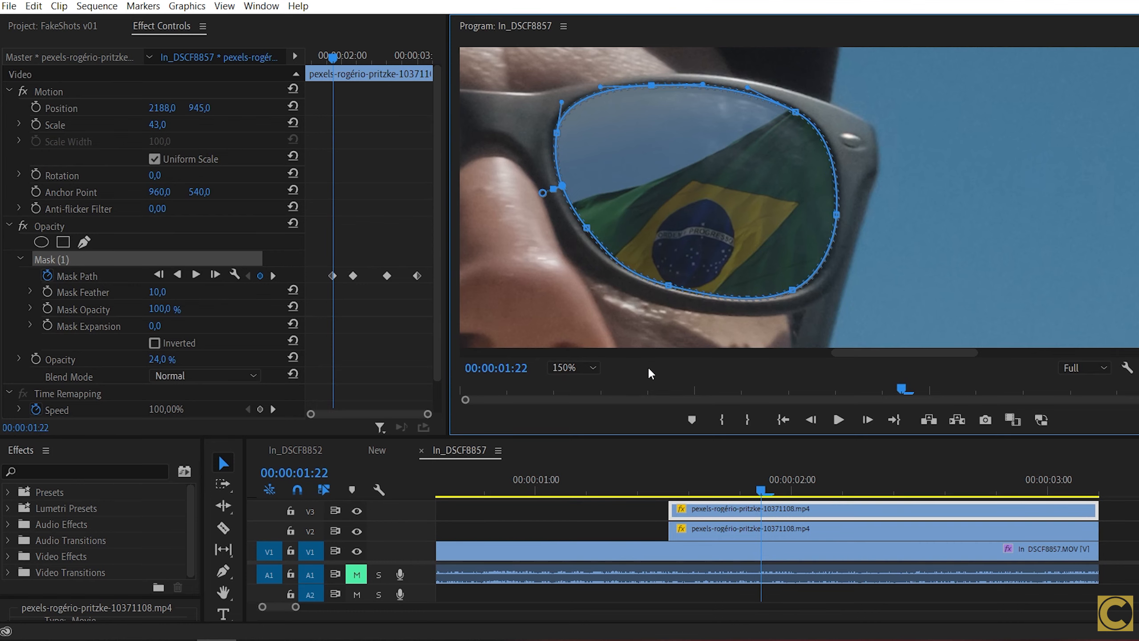
# Step: Go about five frames back from 00:00:01:22 and reposition and reshape the V3 mask around the second lens
pyautogui.click(649, 453)
pyautogui.press('Left')
pyautogui.press('Left')
pyautogui.press('Left')
pyautogui.press('Left')
pyautogui.press('Left')
pyautogui.moveTo(858, 353); pyautogui.dragTo(841, 353)
pyautogui.moveTo(804, 156); pyautogui.dragTo(723, 143)
pyautogui.moveTo(799, 98); pyautogui.dragTo(818, 92)
pyautogui.moveTo(840, 202); pyautogui.dragTo(853, 199)
pyautogui.moveTo(796, 276); pyautogui.dragTo(811, 268)
pyautogui.moveTo(590, 215); pyautogui.dragTo(583, 214)
# Step: Keyframe the V3 mask onto the lens near the start of the clip, adjusting its lower and side points
pyautogui.click(627, 453)
pyautogui.press('Left')
pyautogui.press('Left')
pyautogui.press('Left')
pyautogui.press('Left')
pyautogui.moveTo(707, 177); pyautogui.dragTo(615, 161)
pyautogui.moveTo(579, 255); pyautogui.dragTo(573, 257)
pyautogui.moveTo(491, 198); pyautogui.dragTo(485, 197)
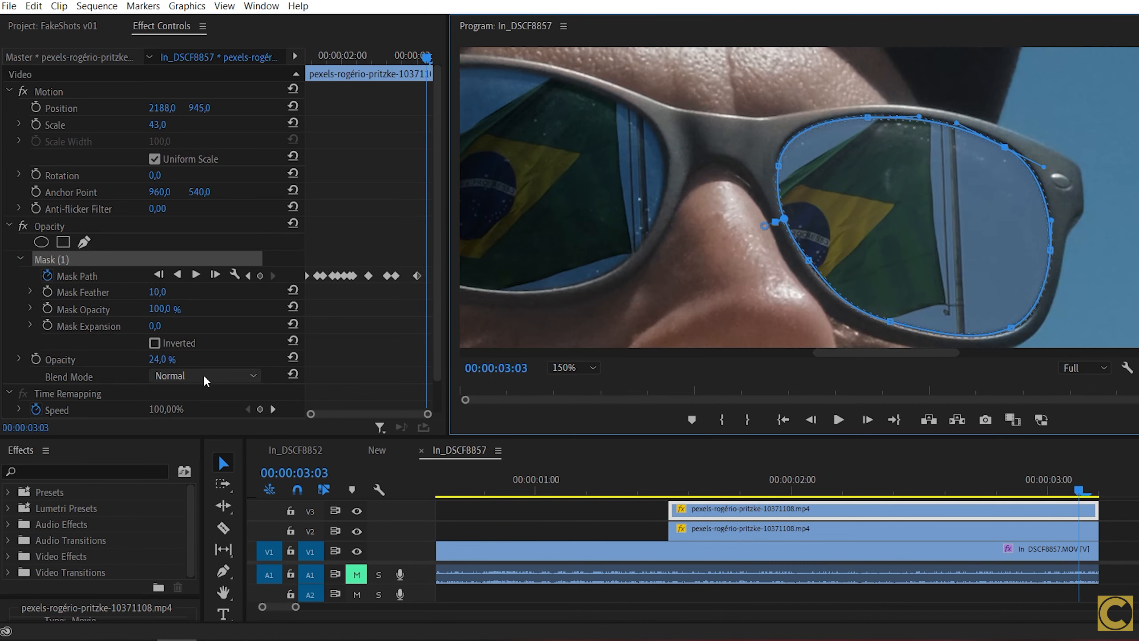
# Step: Set the V3 flag clip's blend mode to Soft Light and its opacity to 100%
pyautogui.click(203, 374)
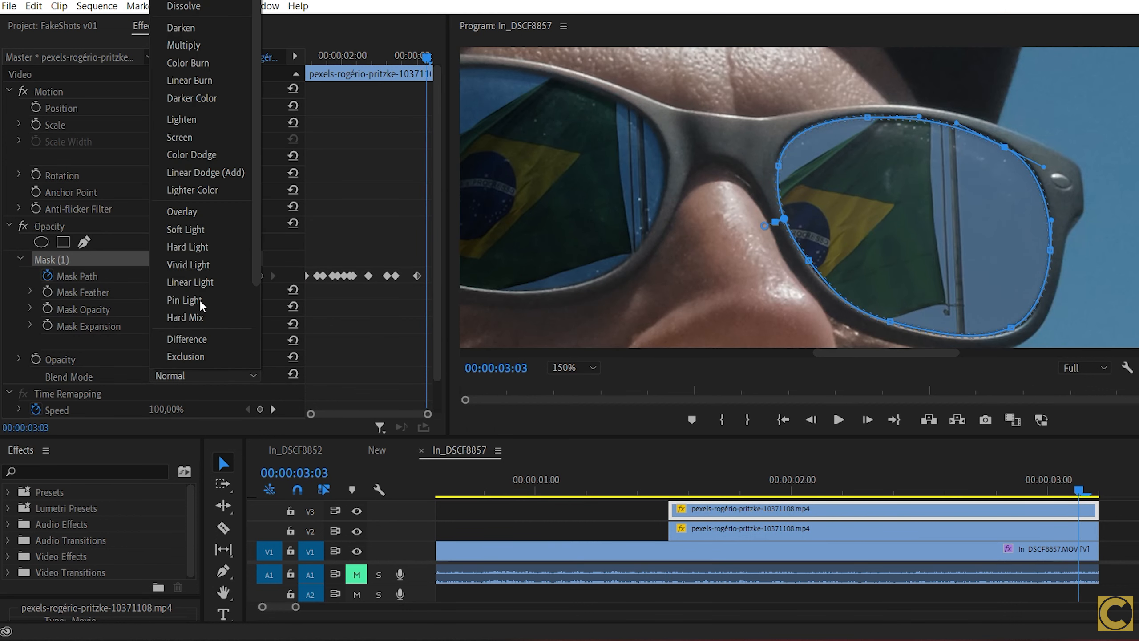
pyautogui.click(183, 228)
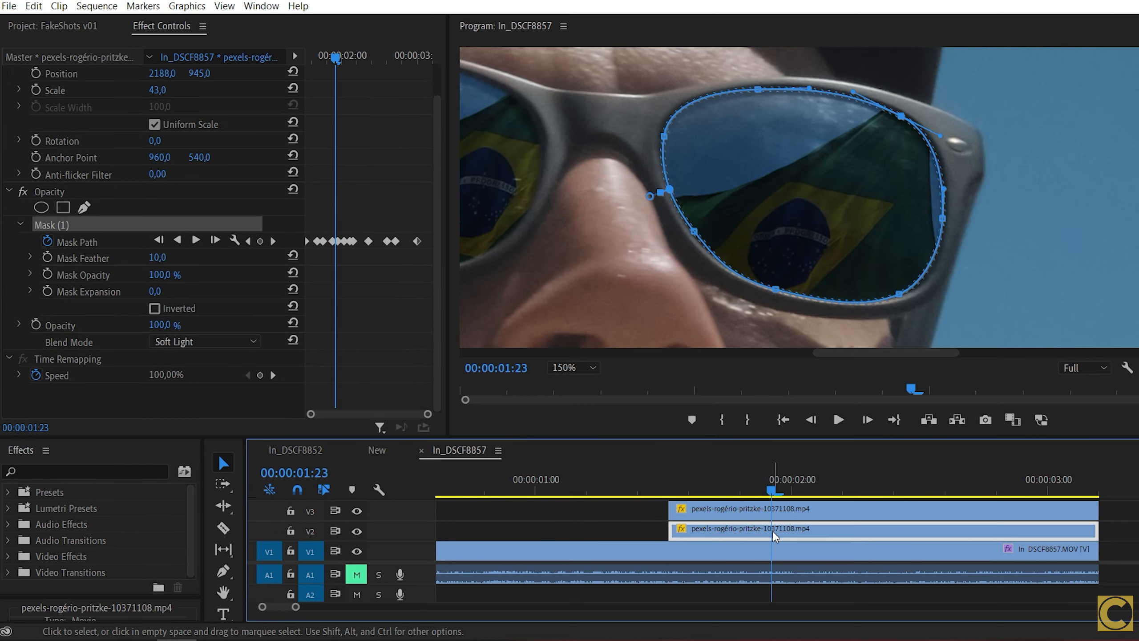
# Step: Find the V2 clip's full-opacity keyframe at 00:00:01:20 and enable Opacity keyframing on the V3 clip there at 100%
pyautogui.click(756, 533)
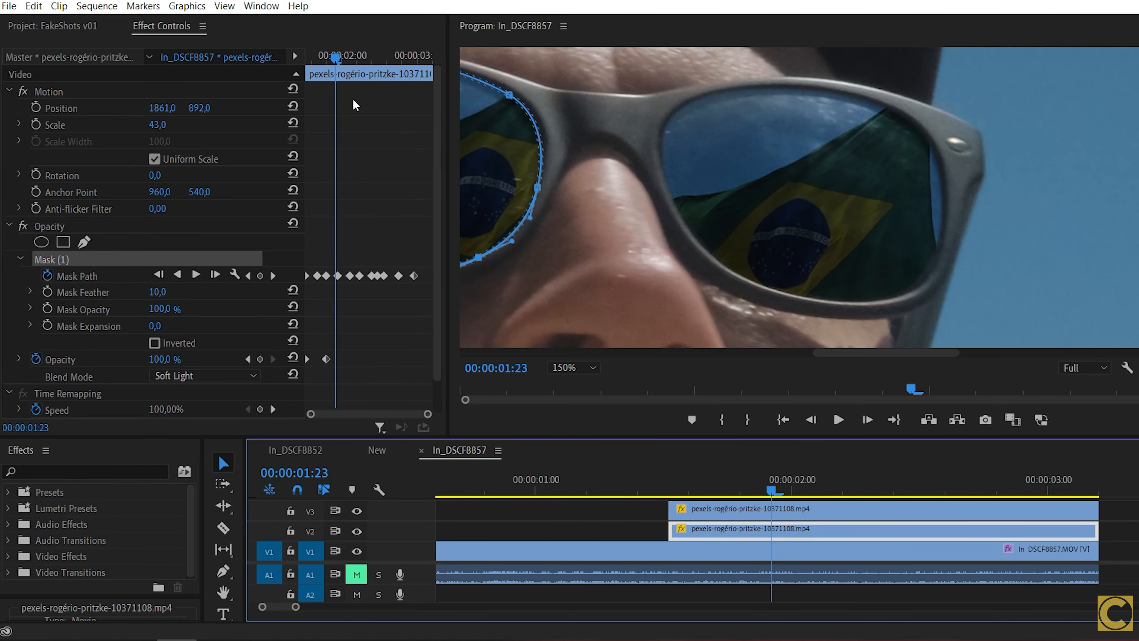
pyautogui.moveTo(336, 58); pyautogui.dragTo(327, 58)
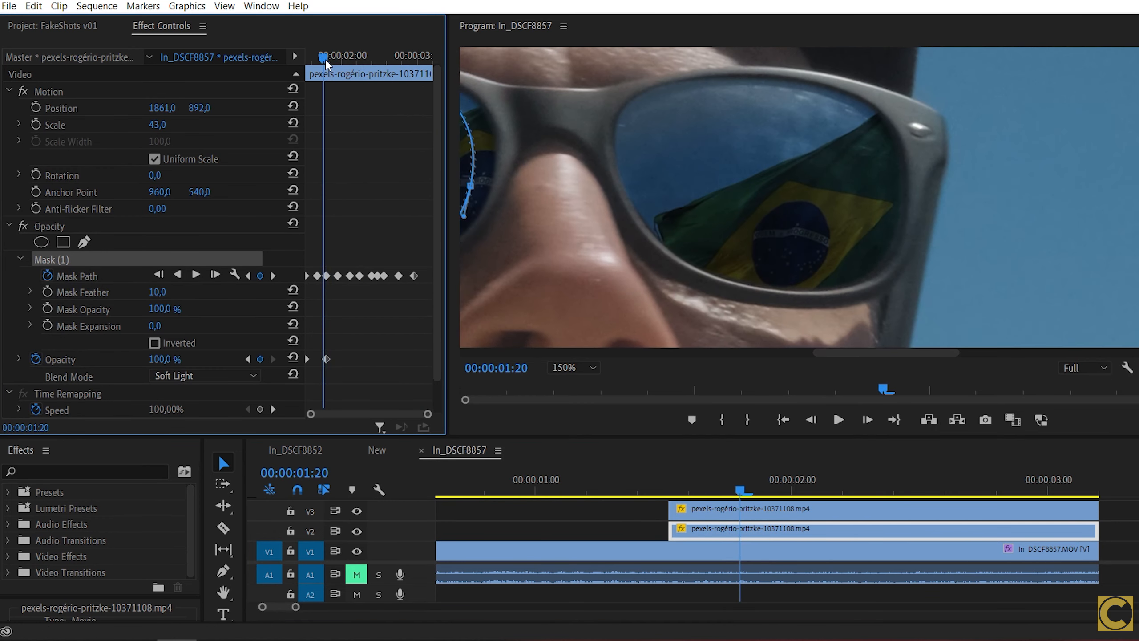
pyautogui.click(756, 512)
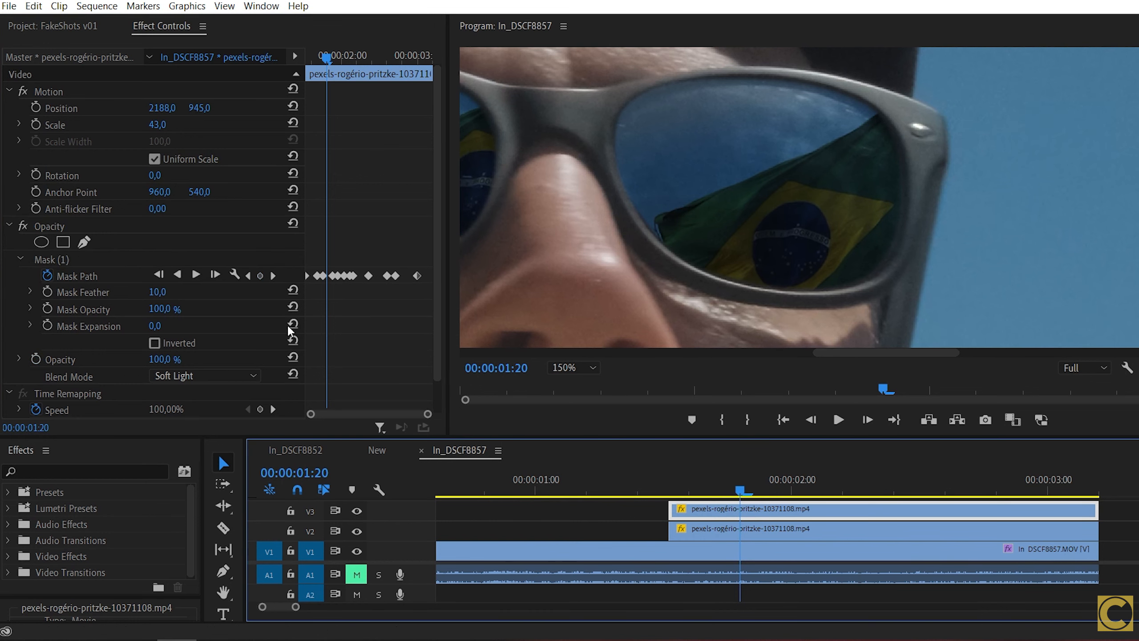
pyautogui.click(36, 360)
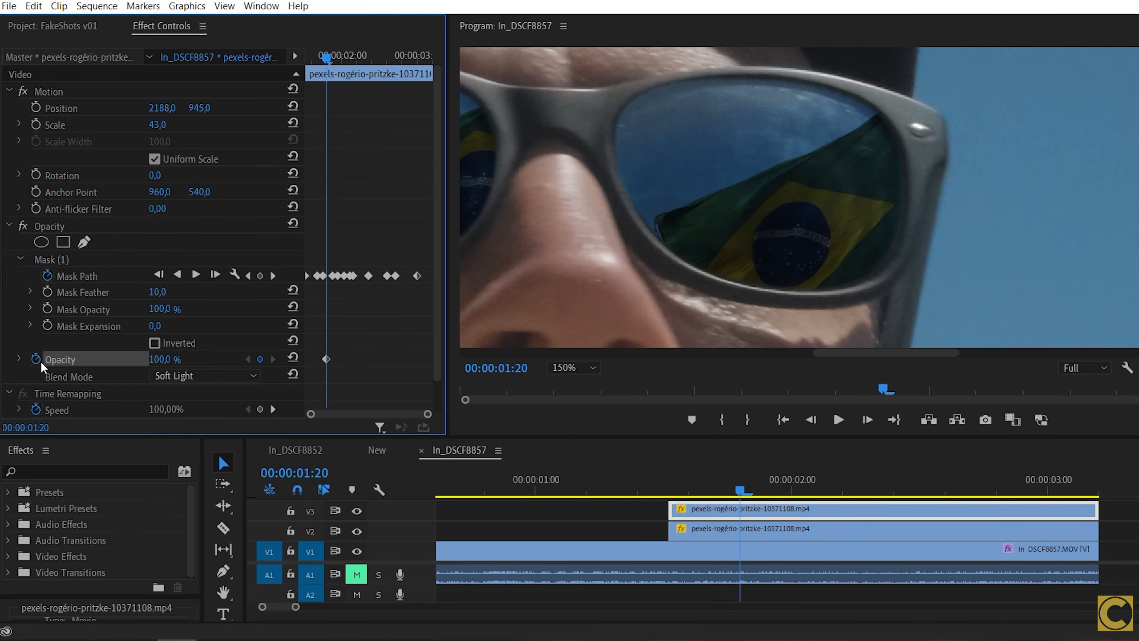
# Step: Add an Opacity keyframe of 0% at 00:00:01:13, the start of the V3 flag clip
pyautogui.moveTo(688, 483); pyautogui.dragTo(669, 483)
pyautogui.click(169, 358)
pyautogui.press('Return')
# Step: Examine frame by frame from 00:00:01:14 how the flag reflections fade in and track on both lenses
pyautogui.press('Right')
pyautogui.press('Right')
pyautogui.press('Right')
pyautogui.press('Right')
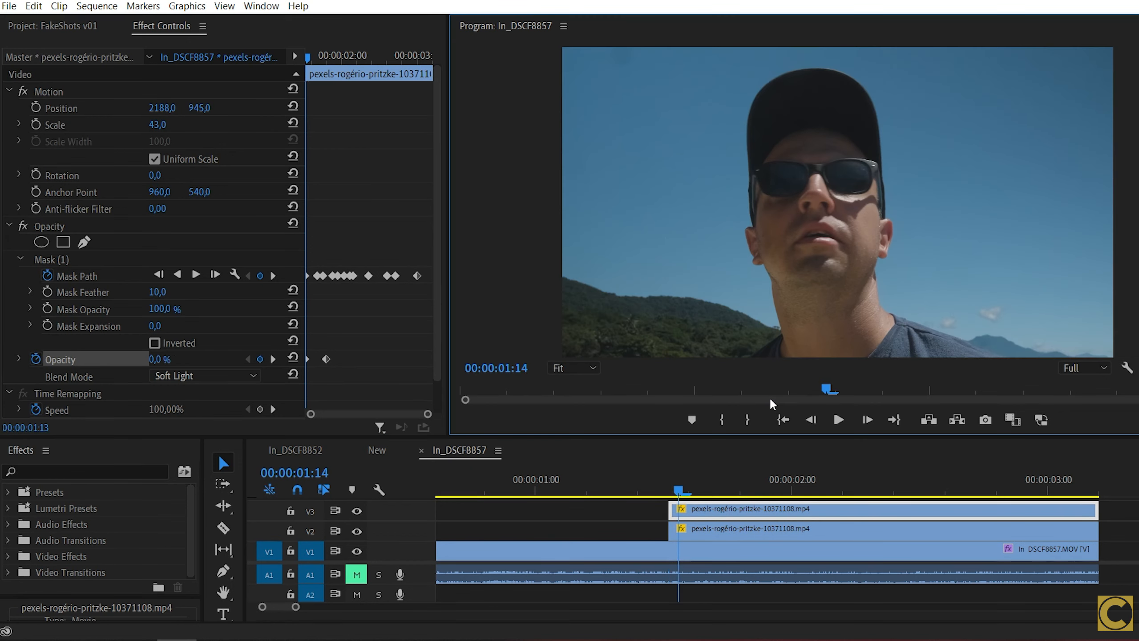
pyautogui.press('Right')
pyautogui.press('Right')
pyautogui.press('Right')
pyautogui.press('Right')
pyautogui.press('Right')
pyautogui.press('Right')
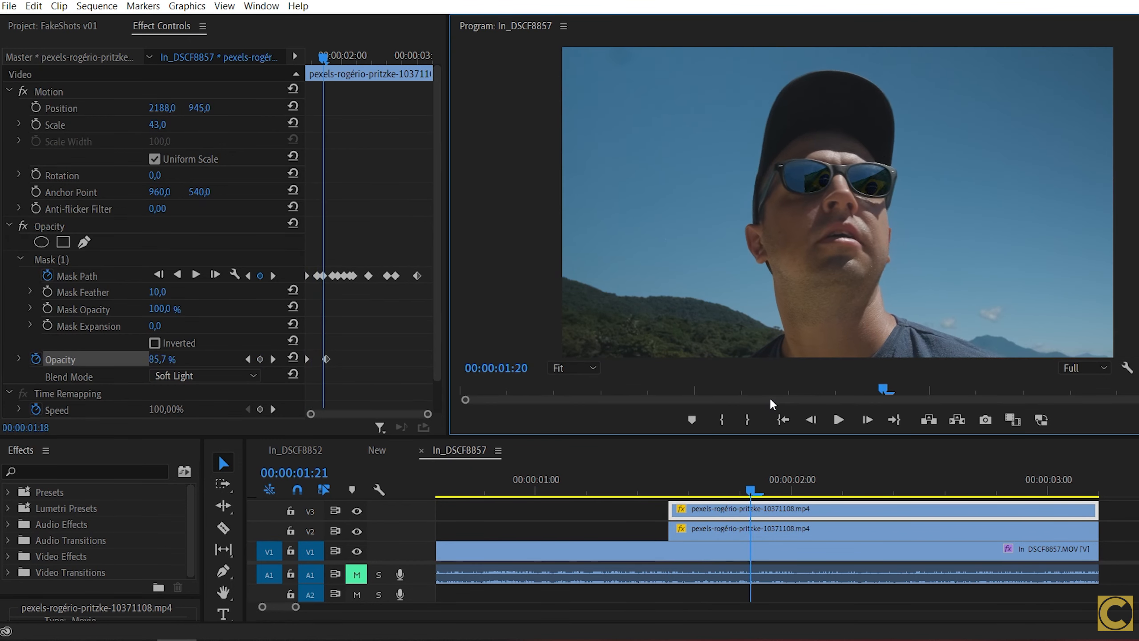
pyautogui.press('Right')
pyautogui.press('Right')
pyautogui.press('Right')
pyautogui.press('Right')
pyautogui.press('Right')
pyautogui.press('Right')
pyautogui.press('Right')
pyautogui.press('Right')
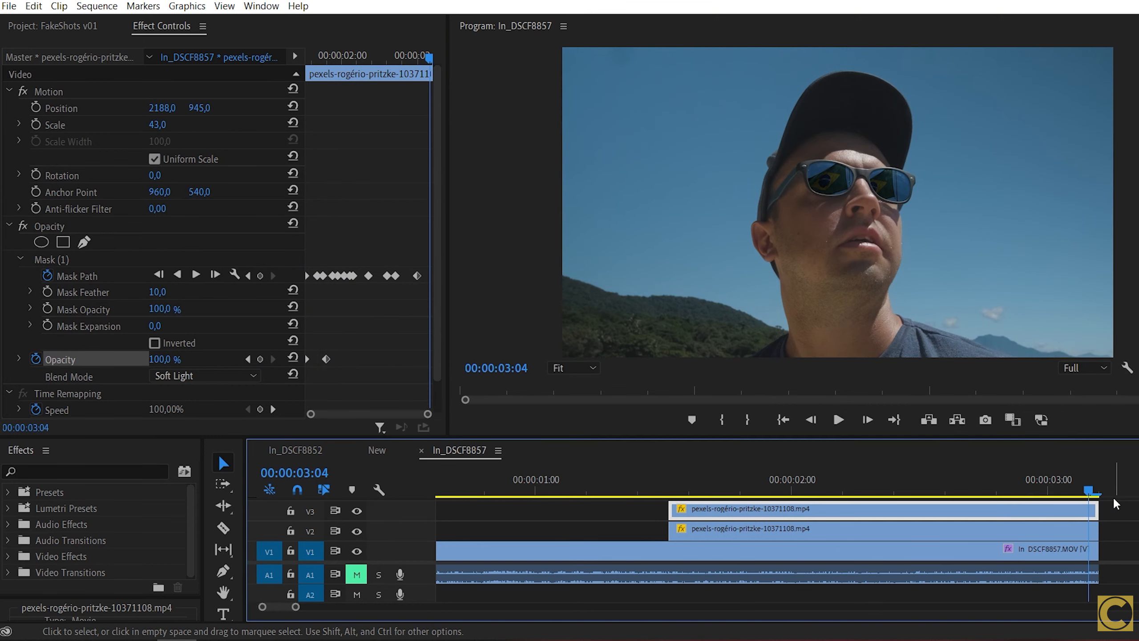
# Step: Mark the sequence's Out point at 00:00:03:04 and its In point at 00:00:00:19
pyautogui.press('o')
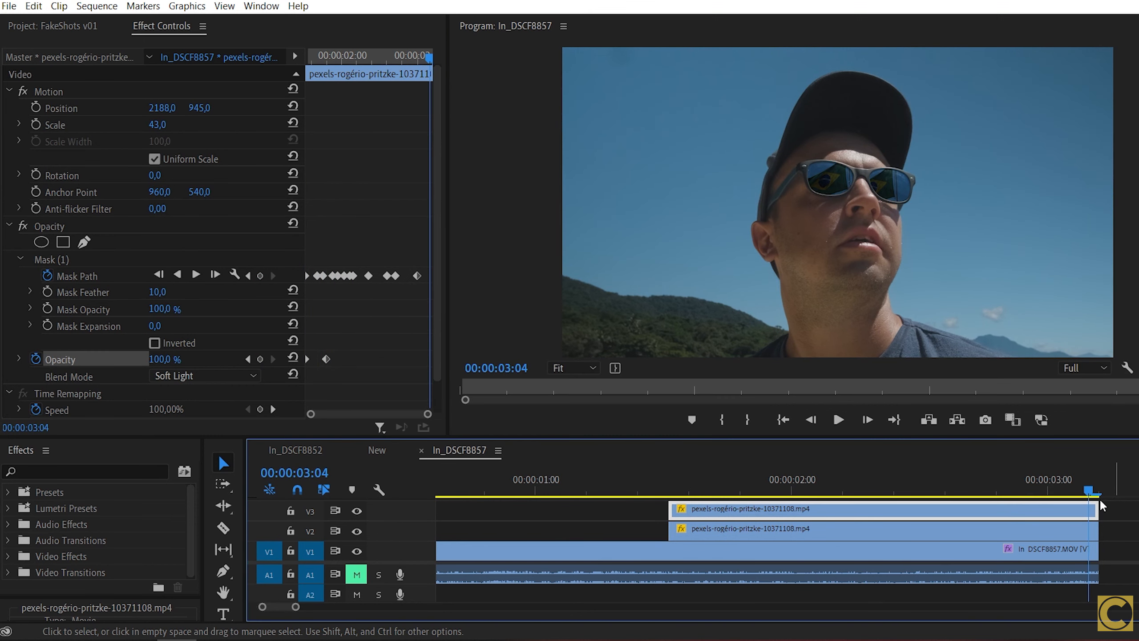
pyautogui.click(477, 479)
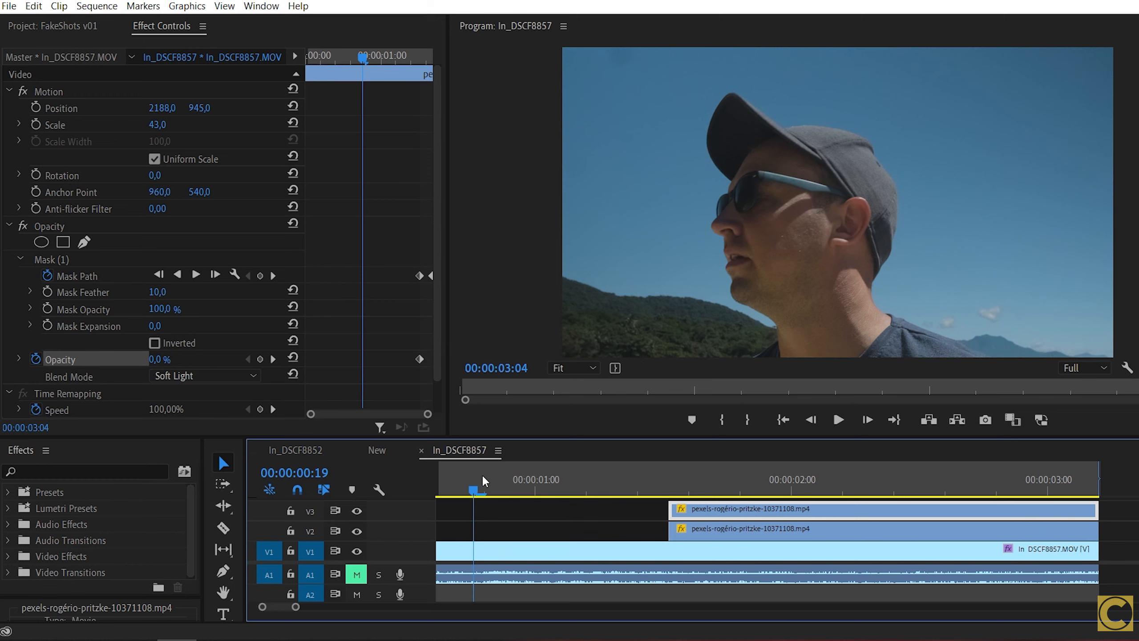
pyautogui.press('i')
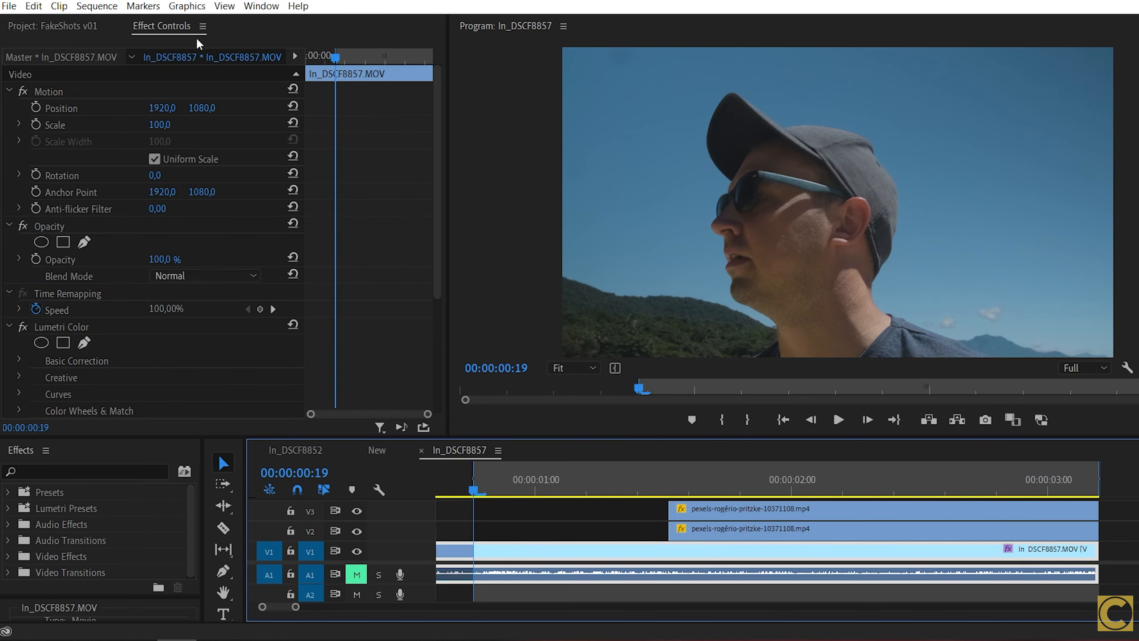